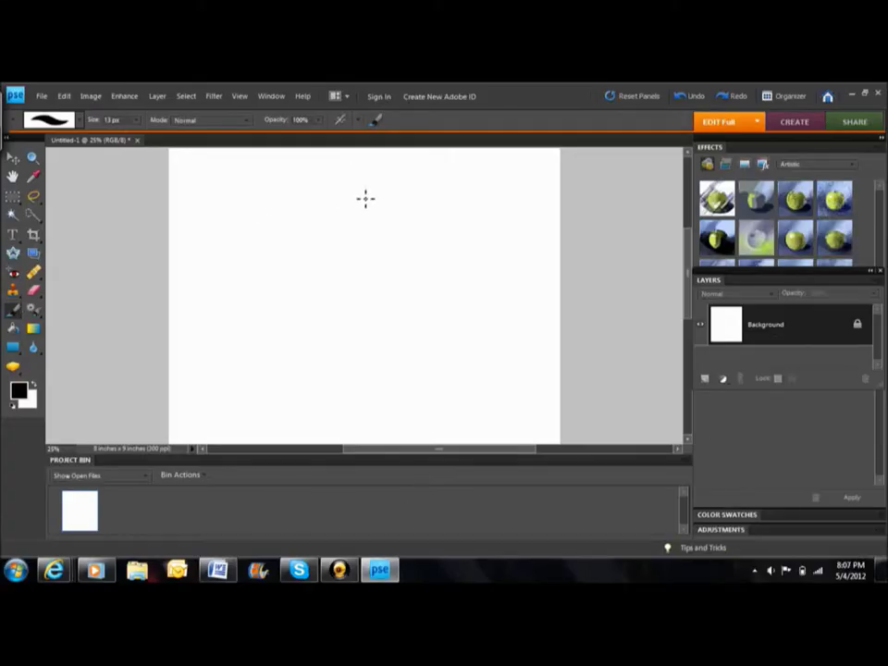
Sketch the head and neck outline and the first torso lines in black with the 13 px brush
{"action": "mouse_move", "coordinate": [364, 198]}
{"action": "left_mouse_down"}
{"action": "mouse_move", "coordinate": [341, 258]}
{"action": "mouse_move", "coordinate": [344, 250]}
{"action": "mouse_move", "coordinate": [281, 285]}
{"action": "left_mouse_up"}
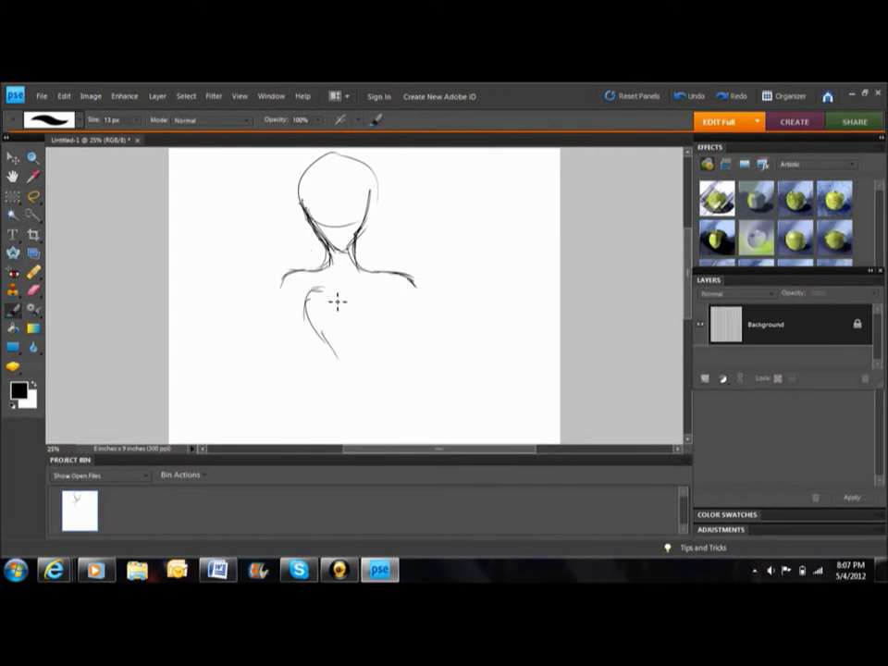
{"action": "left_click_drag", "start_coordinate": [327, 335], "coordinate": [348, 383]}
{"action": "scroll", "coordinate": [406, 248], "scroll_direction": "down", "scroll_amount": 3}
{"action": "left_click_drag", "start_coordinate": [389, 278], "coordinate": [373, 290]}
{"action": "left_click_drag", "start_coordinate": [319, 287], "coordinate": [305, 341]}
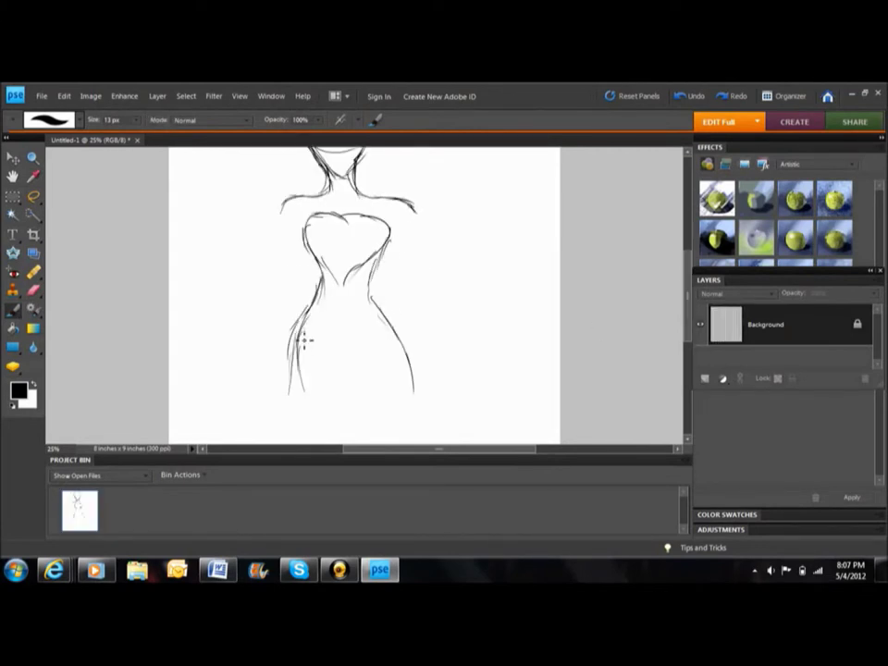
Erase stray strokes, then draw the right side of the skirt and both arms
{"action": "key", "text": "e"}
{"action": "left_click", "coordinate": [14, 308]}
{"action": "left_click_drag", "start_coordinate": [372, 277], "coordinate": [406, 375]}
{"action": "mouse_move", "coordinate": [287, 199]}
{"action": "left_mouse_down"}
{"action": "mouse_move", "coordinate": [251, 318]}
{"action": "mouse_move", "coordinate": [297, 243]}
{"action": "left_mouse_up"}
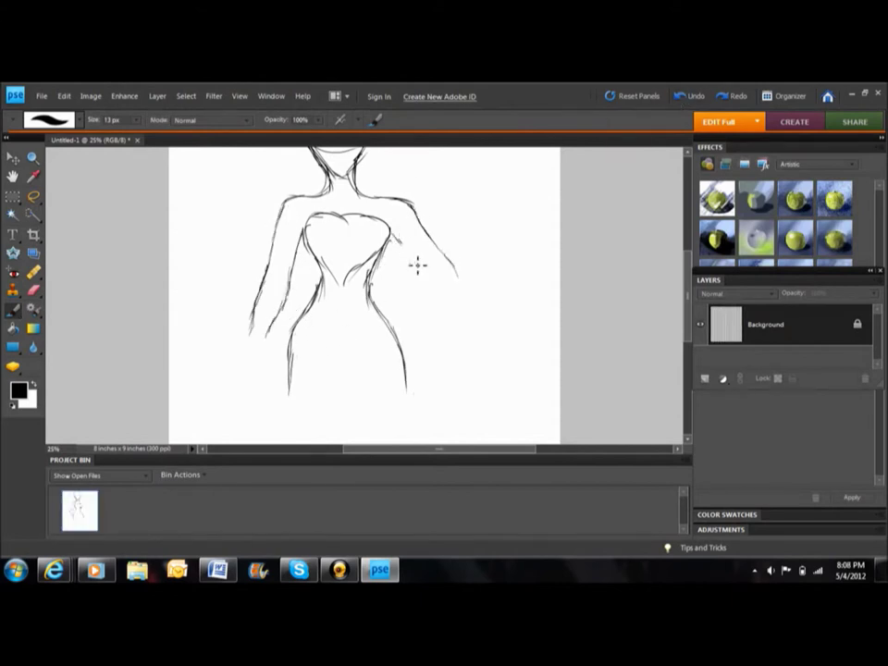
{"action": "left_click_drag", "start_coordinate": [433, 251], "coordinate": [472, 308]}
Outline the briefs below the waist, with a crotch line and upper legs
{"action": "left_click_drag", "start_coordinate": [290, 347], "coordinate": [348, 407]}
{"action": "left_click_drag", "start_coordinate": [403, 354], "coordinate": [394, 412]}
{"action": "left_click_drag", "start_coordinate": [290, 363], "coordinate": [298, 414]}
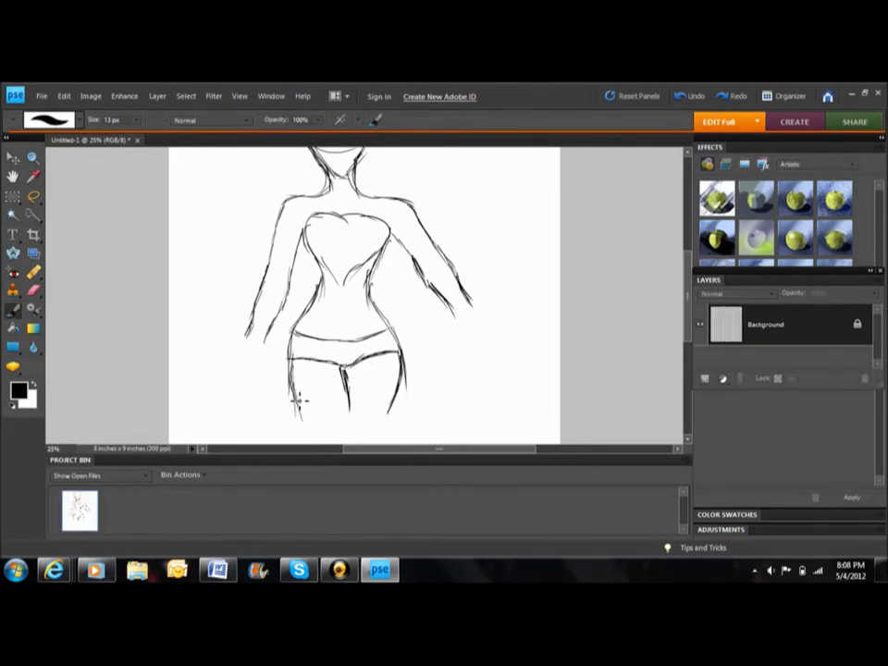
Add a left shoulder stroke, a waistline and extra torso side lines
{"action": "left_click_drag", "start_coordinate": [282, 198], "coordinate": [269, 229]}
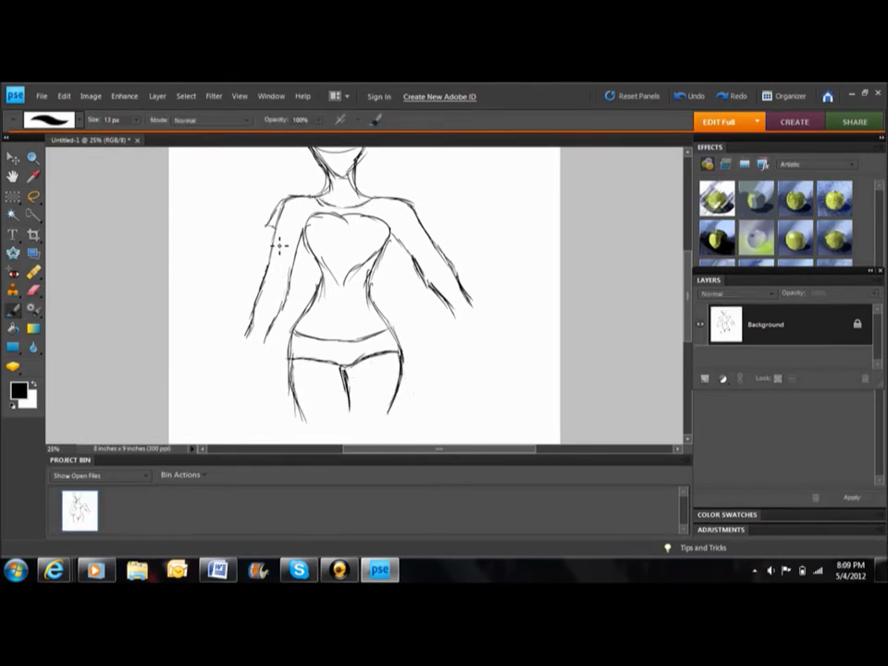
{"action": "left_click_drag", "start_coordinate": [377, 215], "coordinate": [370, 296]}
{"action": "mouse_move", "coordinate": [314, 242]}
{"action": "left_mouse_down"}
{"action": "mouse_move", "coordinate": [318, 297]}
{"action": "mouse_move", "coordinate": [389, 298]}
{"action": "left_mouse_up"}
{"action": "key", "text": "e"}
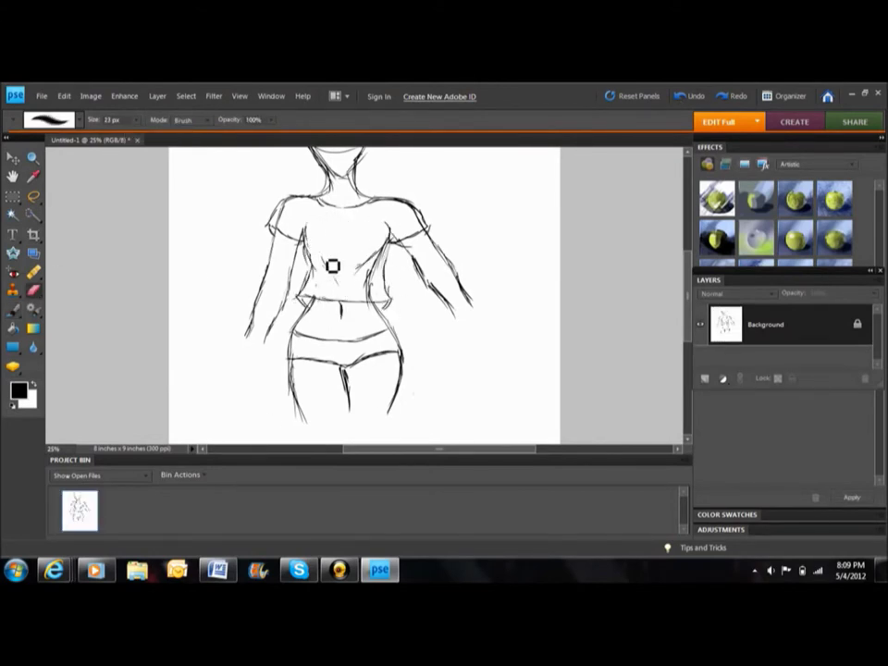
Erase the bodice lines from the chest and a stray line near the right shoulder
{"action": "left_click_drag", "start_coordinate": [375, 297], "coordinate": [366, 298]}
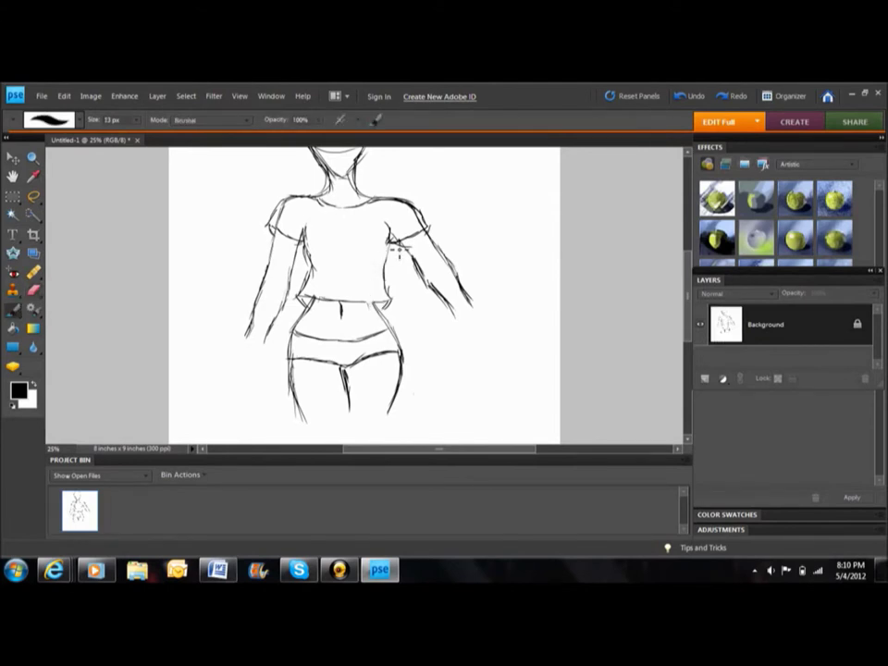
{"action": "key", "text": "b"}
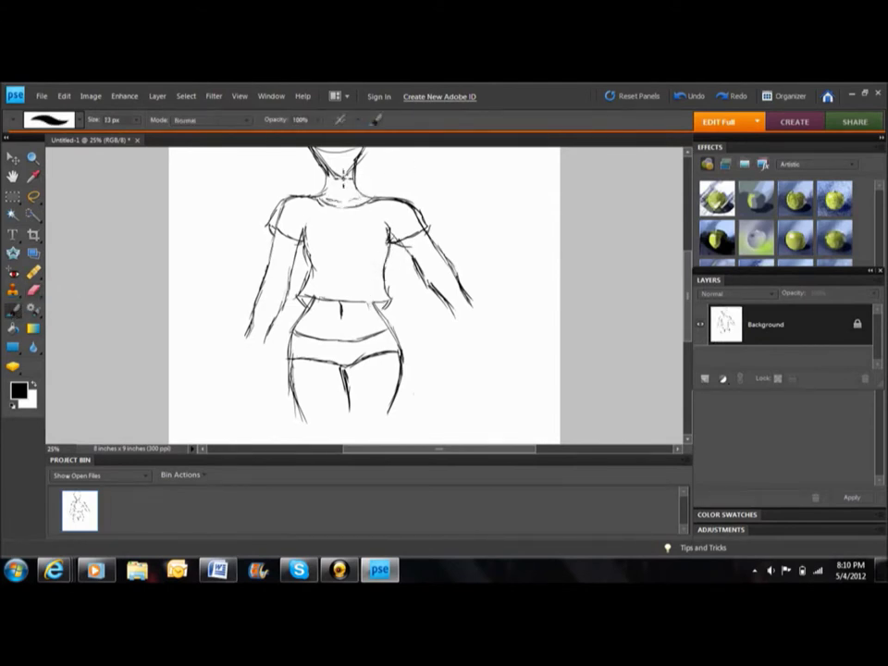
{"action": "key", "text": "e"}
{"action": "left_click_drag", "start_coordinate": [394, 200], "coordinate": [425, 228]}
{"action": "key", "text": "b"}
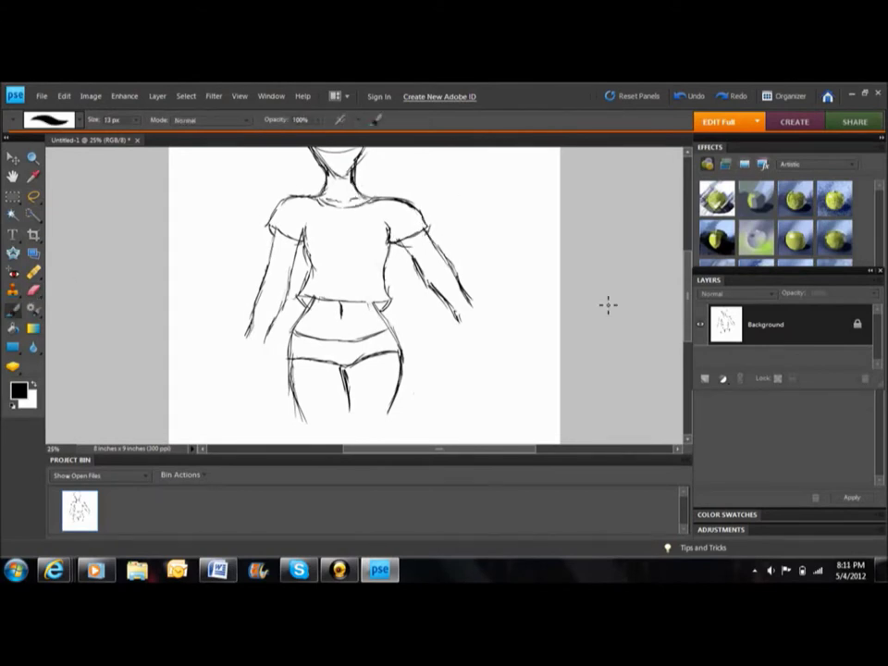
Draw a centre guide line down the head
{"action": "scroll", "coordinate": [608, 306], "scroll_direction": "up", "scroll_amount": 3}
{"action": "key", "text": "e"}
{"action": "left_click", "coordinate": [13, 311]}
{"action": "left_click_drag", "start_coordinate": [328, 187], "coordinate": [333, 263]}
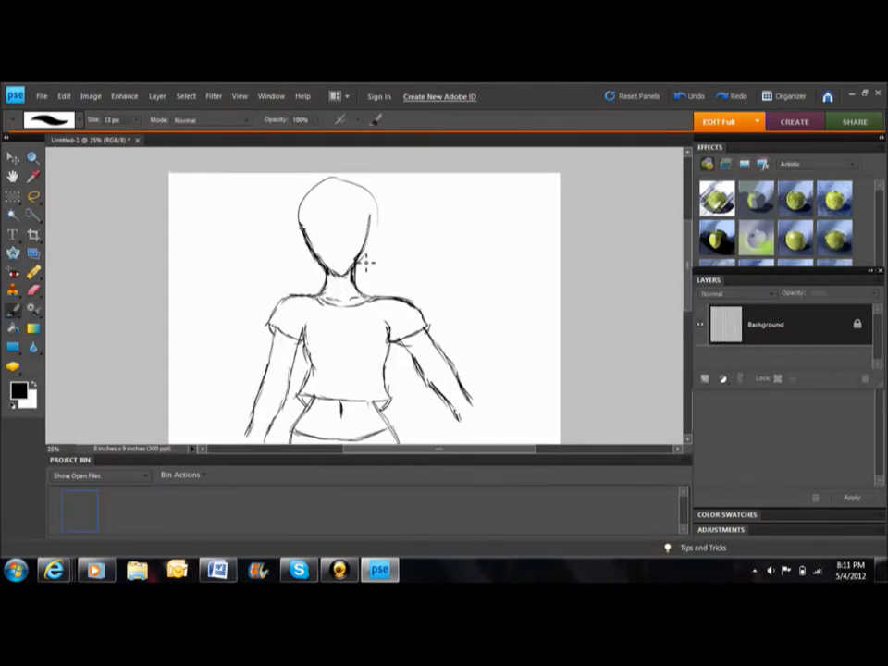
Erase and redraw the lower end of the right arm
{"action": "key", "text": "e"}
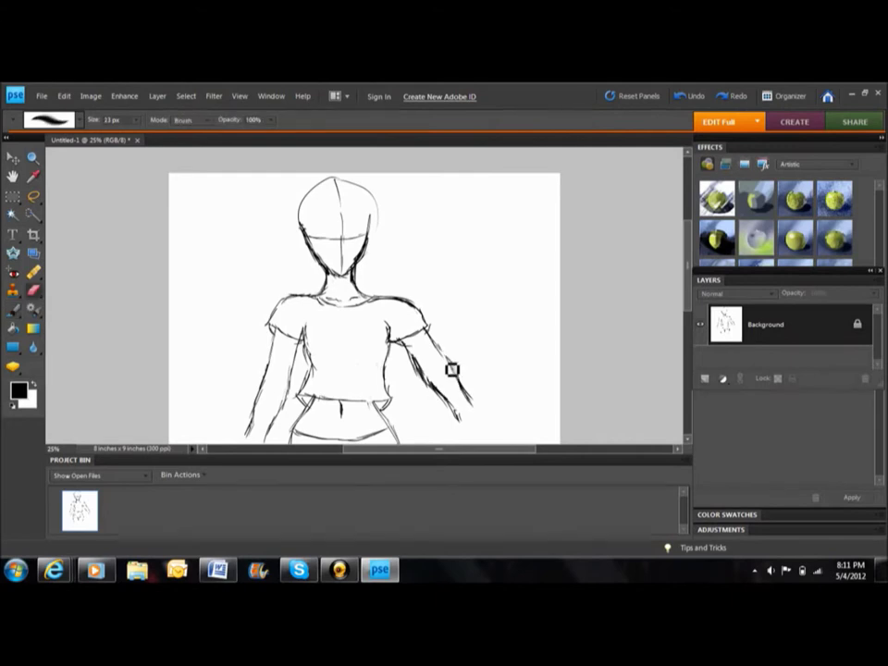
{"action": "left_click_drag", "start_coordinate": [476, 408], "coordinate": [457, 416]}
{"action": "key", "text": "b"}
{"action": "mouse_move", "coordinate": [448, 363]}
{"action": "left_mouse_down"}
{"action": "mouse_move", "coordinate": [476, 406]}
{"action": "mouse_move", "coordinate": [440, 400]}
{"action": "mouse_move", "coordinate": [407, 342]}
{"action": "left_mouse_up"}
{"action": "key", "text": "e"}
Erase the lower parts of both arms, then zoom in and draw the eyes
{"action": "left_click_drag", "start_coordinate": [250, 430], "coordinate": [265, 402]}
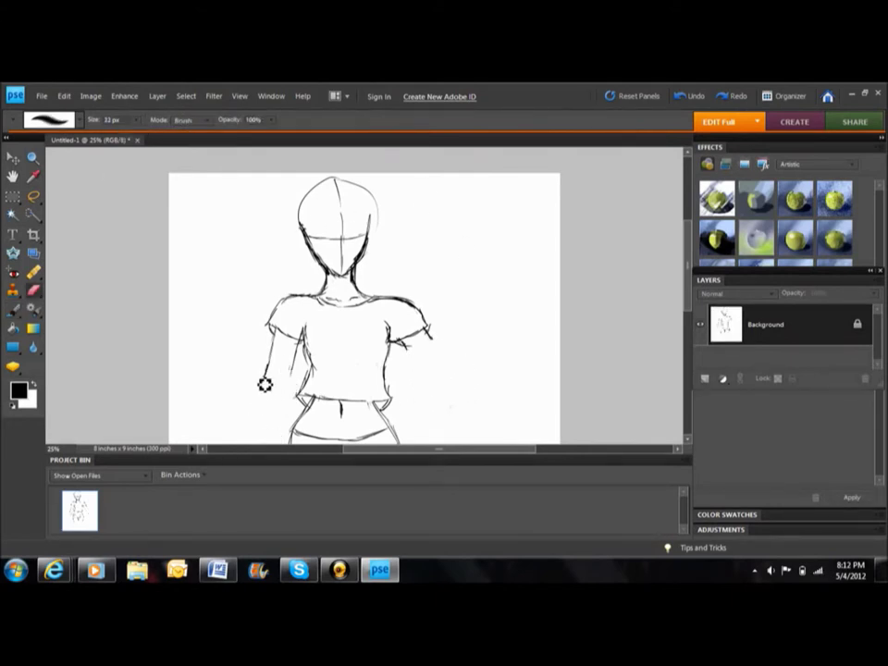
{"action": "left_click", "coordinate": [14, 310]}
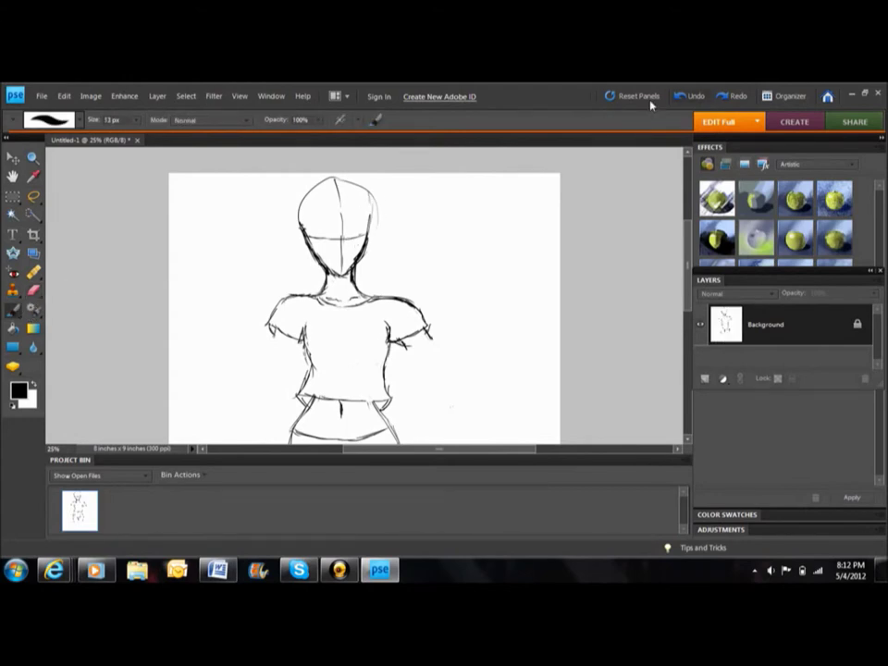
{"action": "key", "text": "ctrl+equal"}
{"action": "left_click_drag", "start_coordinate": [347, 220], "coordinate": [362, 218]}
Draw the nose and remaining facial features, erasing the head guide lines
{"action": "left_click_drag", "start_coordinate": [296, 223], "coordinate": [339, 243]}
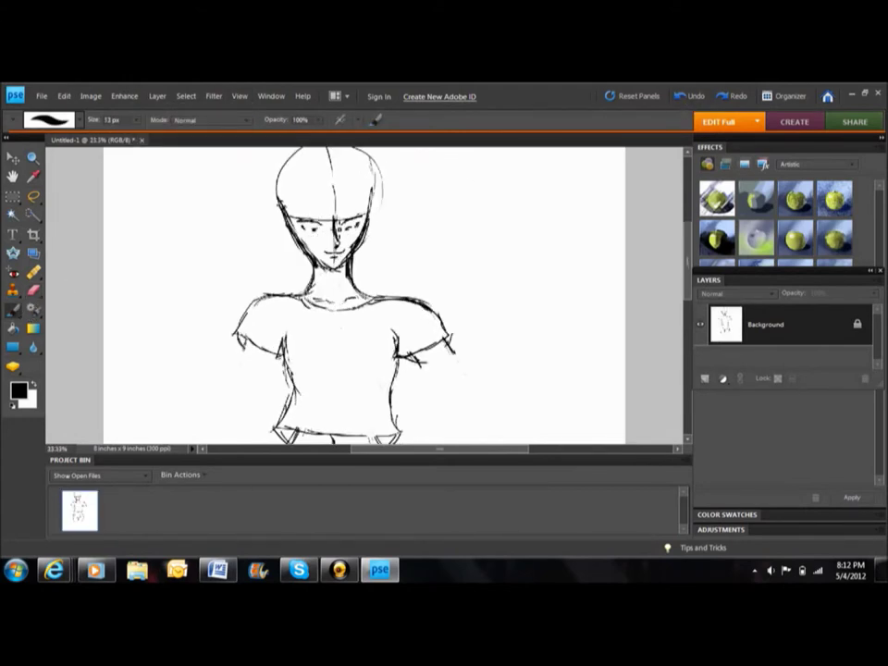
{"action": "key", "text": "e"}
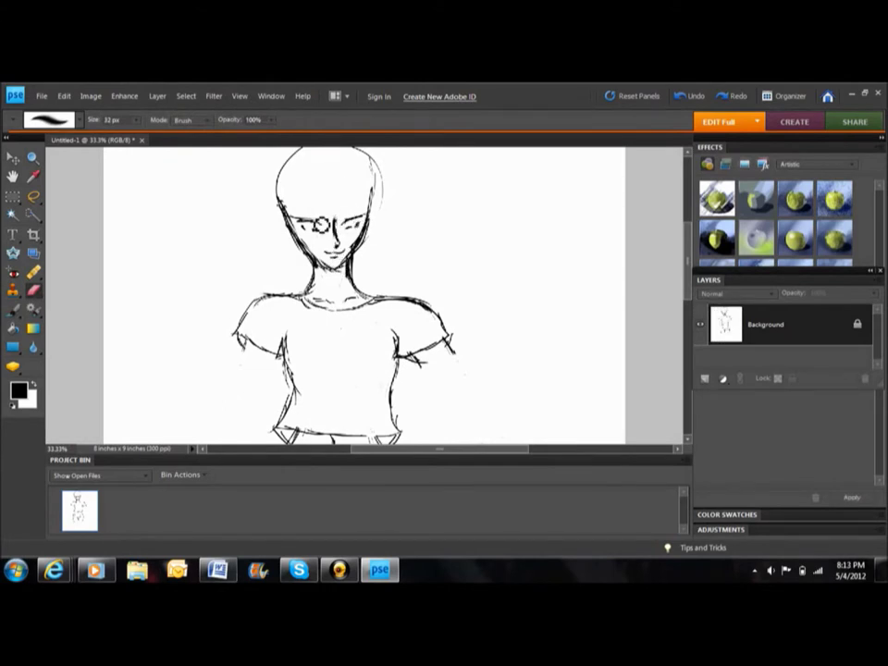
{"action": "left_click", "coordinate": [16, 312]}
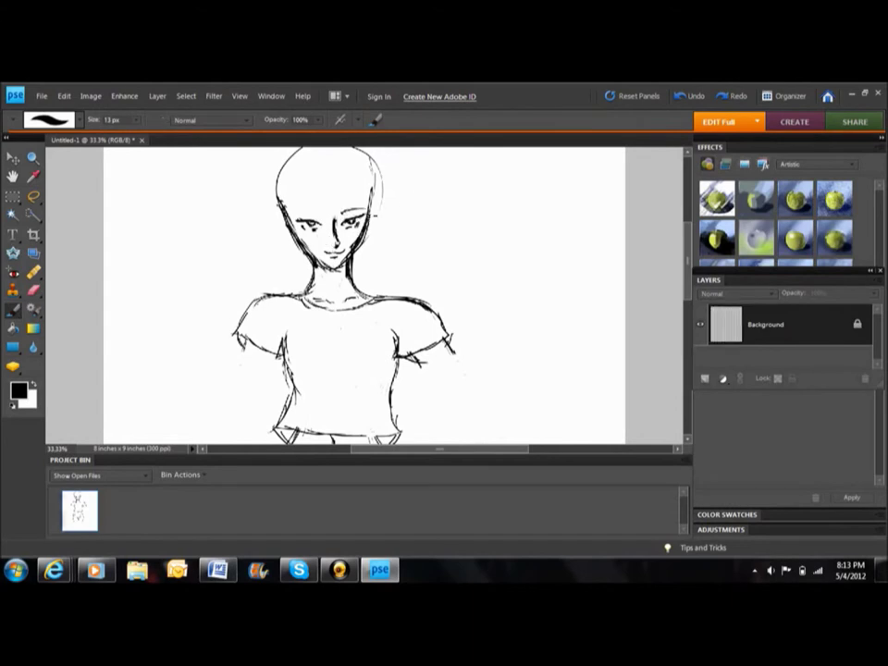
{"action": "key", "text": "e"}
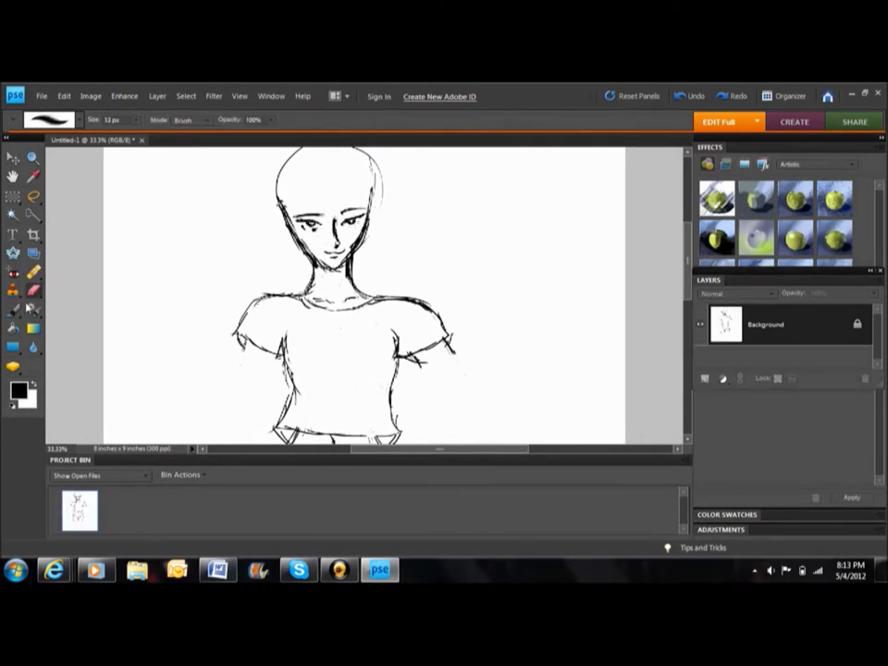
{"action": "key", "text": "b"}
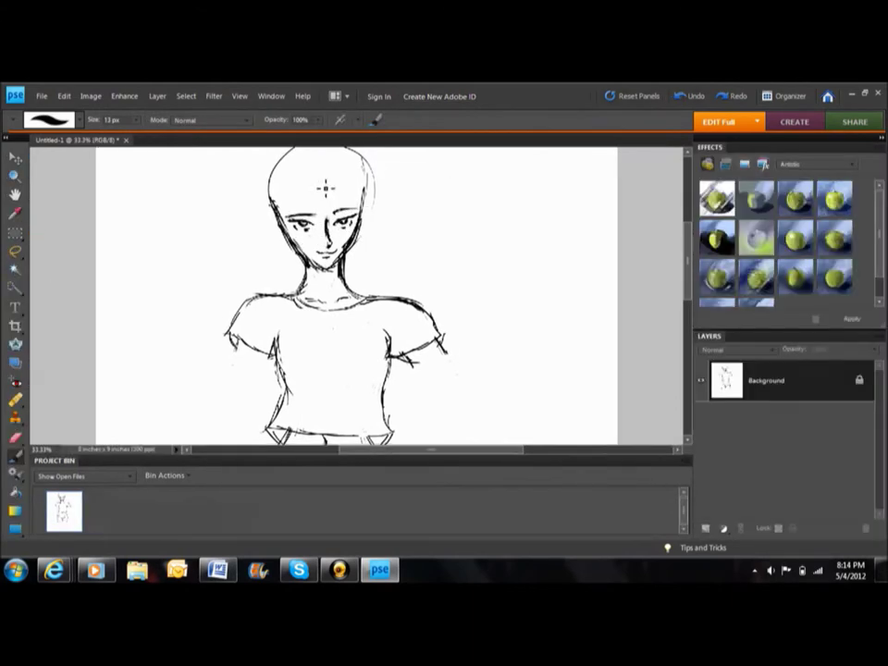
{"action": "scroll", "coordinate": [398, 315], "scroll_direction": "down", "scroll_amount": 2}
Darken the right hip edge of the shorts' outline
{"action": "scroll", "coordinate": [398, 315], "scroll_direction": "down", "scroll_amount": 1}
{"action": "key", "text": "e"}
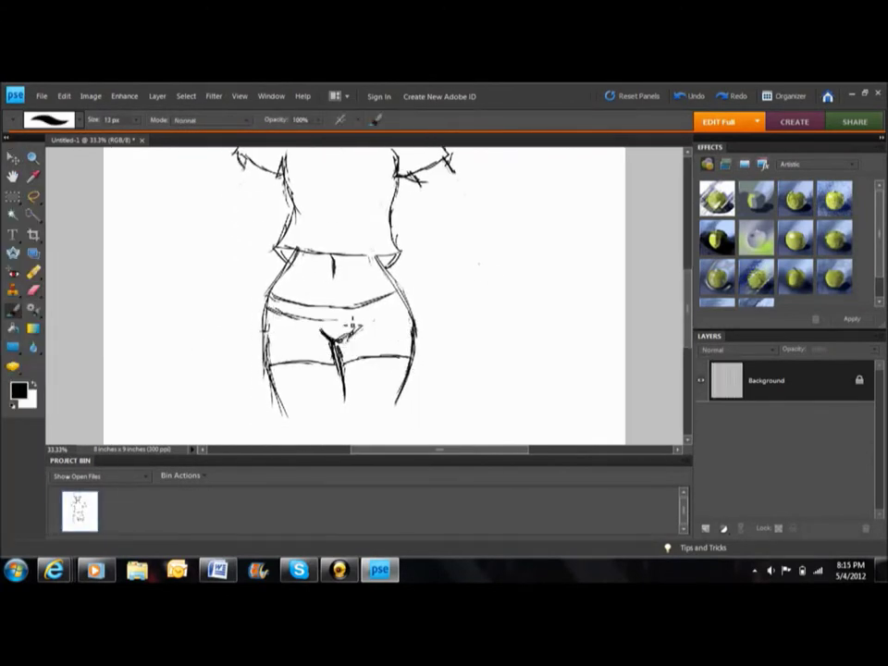
{"action": "left_click_drag", "start_coordinate": [419, 363], "coordinate": [413, 329]}
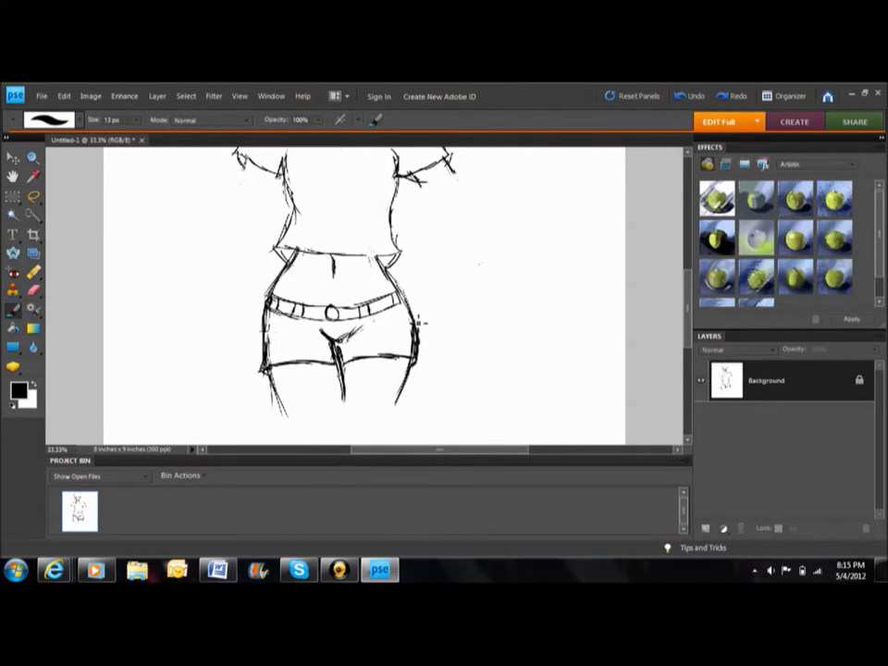
Sketch the left and right arms hanging down beside the body
{"action": "scroll", "coordinate": [492, 329], "scroll_direction": "up", "scroll_amount": 3}
{"action": "key", "text": "e"}
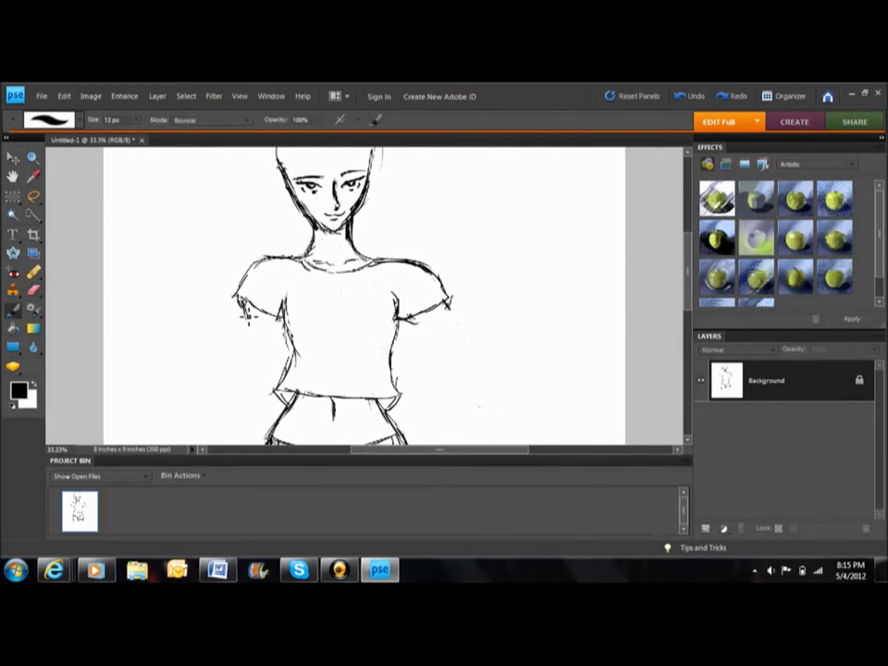
{"action": "key", "text": "b"}
{"action": "left_click_drag", "start_coordinate": [244, 319], "coordinate": [200, 423]}
{"action": "left_click_drag", "start_coordinate": [403, 319], "coordinate": [460, 403]}
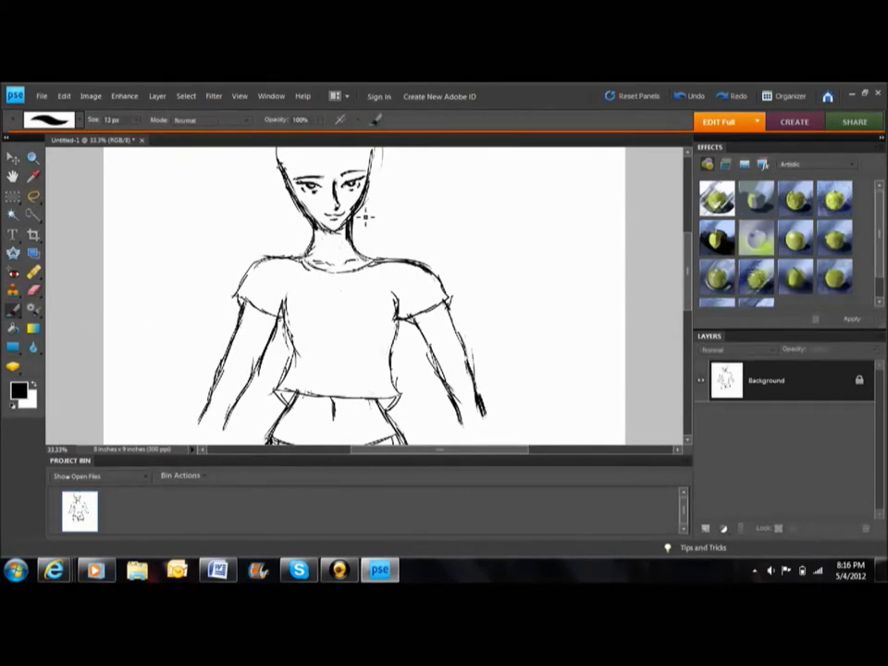
{"action": "scroll", "coordinate": [696, 242], "scroll_direction": "up", "scroll_amount": 3}
Switch to dark brown and draw hair over the face, fringe and top of the head
{"action": "left_click", "coordinate": [18, 390]}
{"action": "left_click", "coordinate": [448, 368]}
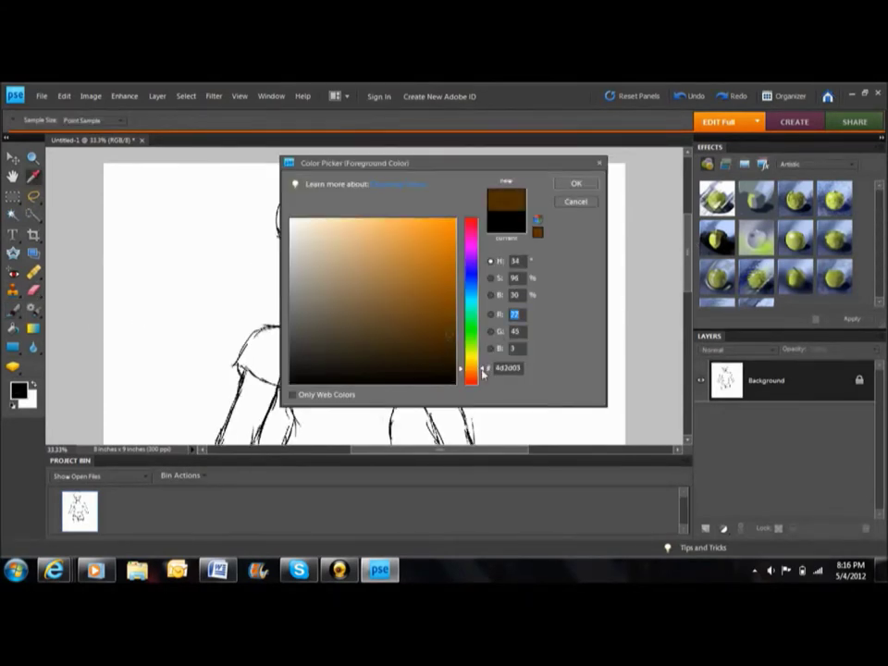
{"action": "left_click", "coordinate": [575, 181]}
{"action": "mouse_move", "coordinate": [331, 215]}
{"action": "left_mouse_down"}
{"action": "mouse_move", "coordinate": [351, 264]}
{"action": "mouse_move", "coordinate": [368, 276]}
{"action": "left_mouse_up"}
{"action": "mouse_move", "coordinate": [317, 220]}
{"action": "left_mouse_down"}
{"action": "mouse_move", "coordinate": [325, 248]}
{"action": "mouse_move", "coordinate": [267, 322]}
{"action": "left_mouse_up"}
{"action": "mouse_move", "coordinate": [251, 259]}
{"action": "left_mouse_down"}
{"action": "mouse_move", "coordinate": [288, 198]}
{"action": "mouse_move", "coordinate": [392, 224]}
{"action": "left_mouse_up"}
Draw long brown hair strands down both sides toward the shoulders
{"action": "key", "text": "e"}
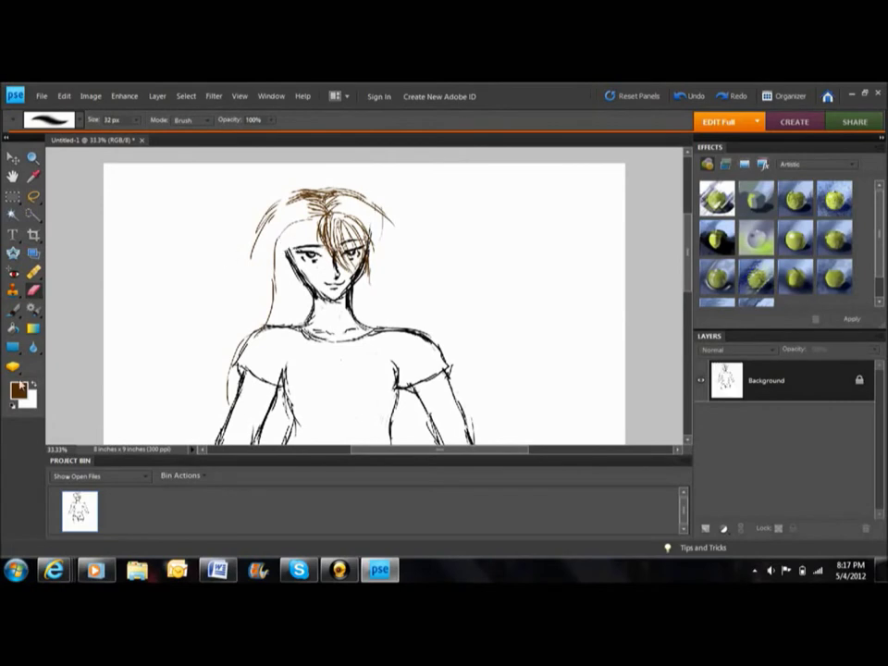
{"action": "key", "text": "b"}
{"action": "left_click_drag", "start_coordinate": [397, 235], "coordinate": [410, 317]}
{"action": "left_click_drag", "start_coordinate": [277, 203], "coordinate": [231, 361]}
{"action": "mouse_move", "coordinate": [296, 185]}
{"action": "left_mouse_down"}
{"action": "mouse_move", "coordinate": [258, 259]}
{"action": "mouse_move", "coordinate": [231, 351]}
{"action": "left_mouse_up"}
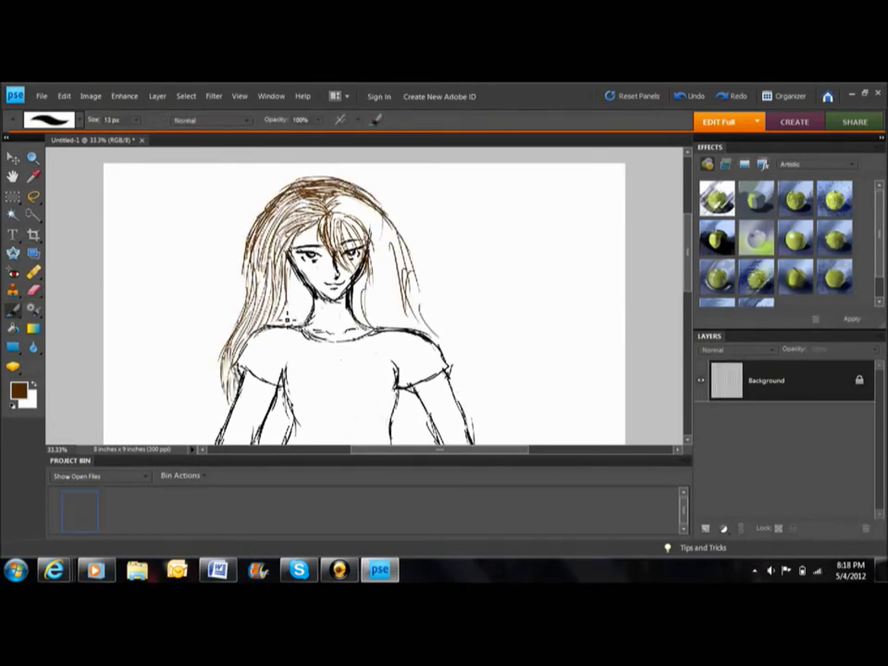
{"action": "mouse_move", "coordinate": [366, 199]}
{"action": "left_mouse_down"}
{"action": "mouse_move", "coordinate": [398, 296]}
{"action": "mouse_move", "coordinate": [421, 315]}
{"action": "mouse_move", "coordinate": [408, 320]}
{"action": "left_mouse_up"}
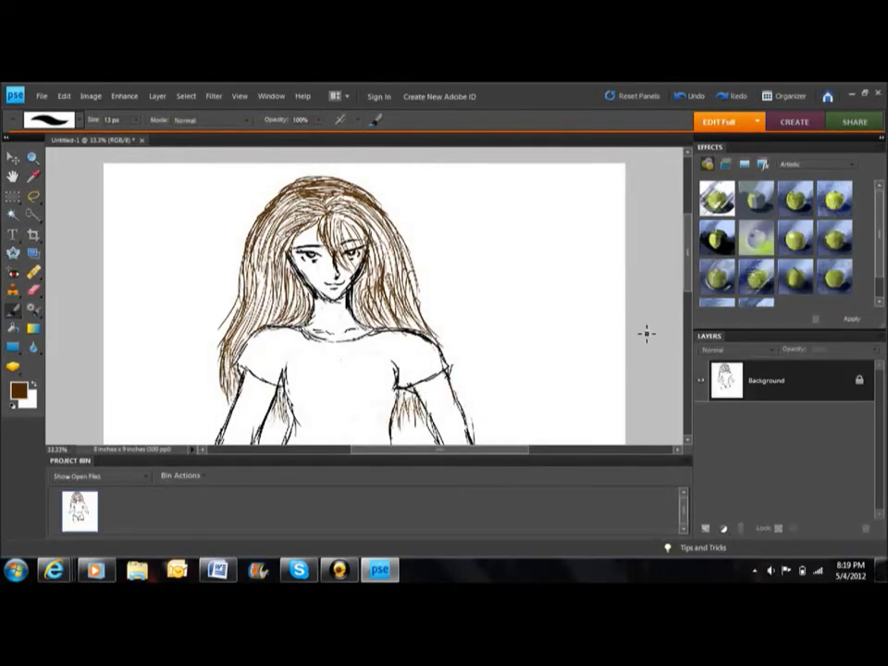
{"action": "scroll", "coordinate": [259, 349], "scroll_direction": "down", "scroll_amount": 5}
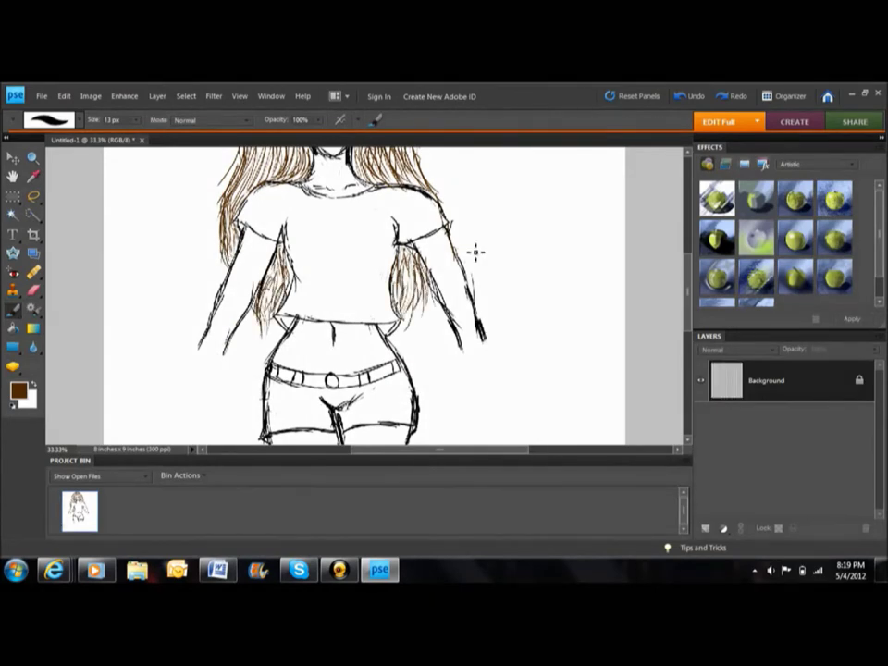
Switch back to black, add shirt fold lines and draw the left arm and fingers
{"action": "left_click", "coordinate": [18, 390]}
{"action": "left_click", "coordinate": [317, 367]}
{"action": "left_click", "coordinate": [577, 182]}
{"action": "left_click_drag", "start_coordinate": [361, 278], "coordinate": [339, 268]}
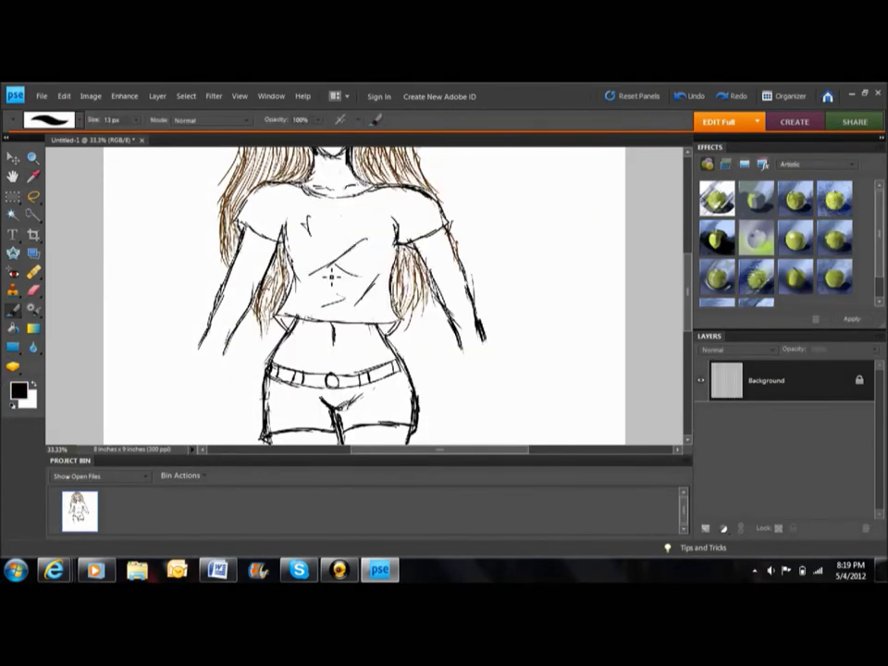
{"action": "left_click_drag", "start_coordinate": [208, 347], "coordinate": [171, 404]}
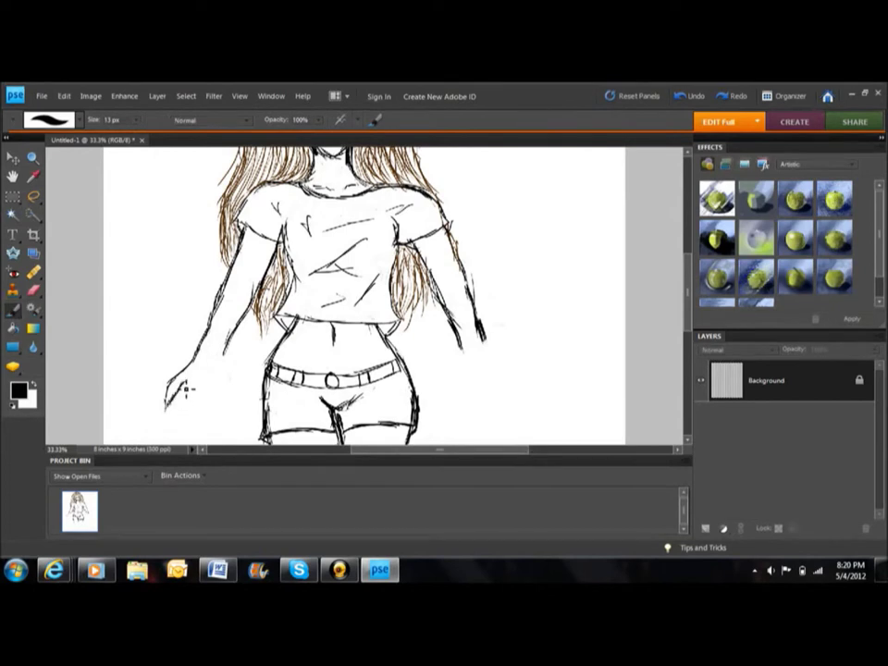
{"action": "left_click_drag", "start_coordinate": [222, 357], "coordinate": [185, 391]}
Extend the right arm past the hip and sketch its hand, then touch up the left sleeve
{"action": "mouse_move", "coordinate": [486, 344]}
{"action": "left_mouse_down"}
{"action": "mouse_move", "coordinate": [483, 397]}
{"action": "mouse_move", "coordinate": [486, 387]}
{"action": "mouse_move", "coordinate": [507, 410]}
{"action": "mouse_move", "coordinate": [459, 315]}
{"action": "left_mouse_up"}
{"action": "key", "text": "e"}
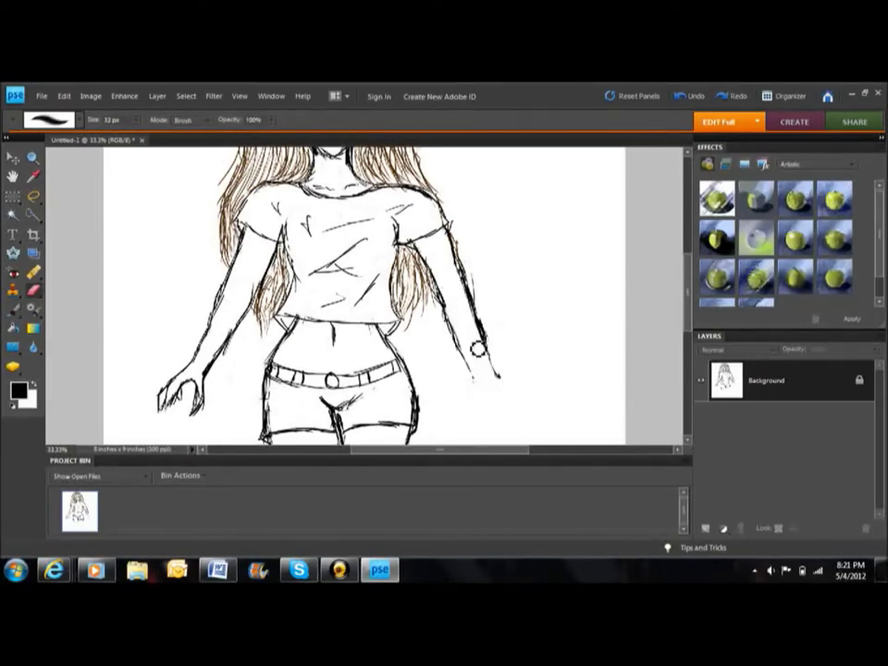
{"action": "key", "text": "b"}
{"action": "mouse_move", "coordinate": [474, 364]}
{"action": "left_mouse_down"}
{"action": "mouse_move", "coordinate": [512, 429]}
{"action": "mouse_move", "coordinate": [496, 421]}
{"action": "mouse_move", "coordinate": [517, 408]}
{"action": "left_mouse_up"}
{"action": "left_click_drag", "start_coordinate": [468, 369], "coordinate": [491, 360]}
{"action": "left_click_drag", "start_coordinate": [242, 265], "coordinate": [253, 203]}
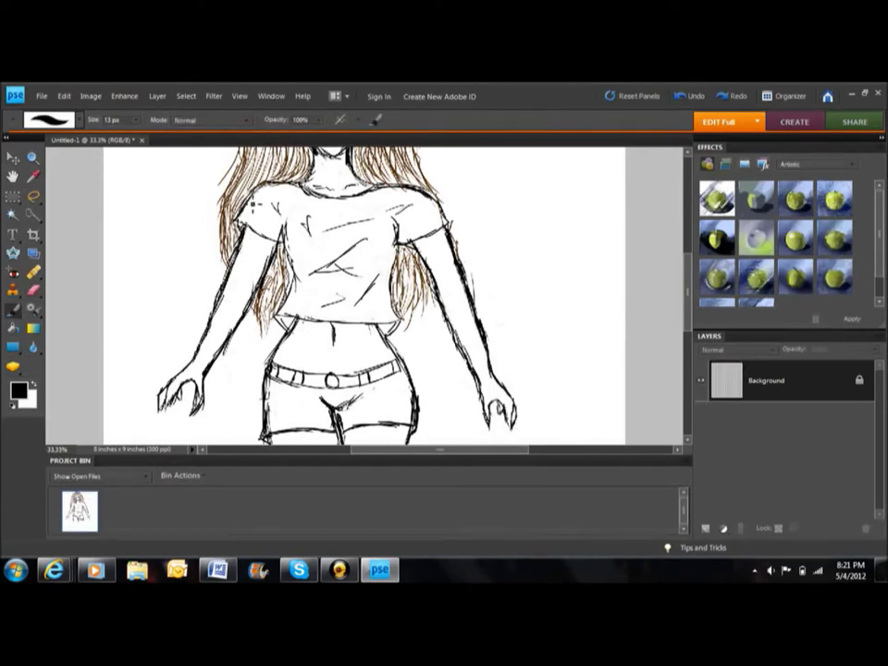
{"action": "scroll", "coordinate": [296, 227], "scroll_direction": "up", "scroll_amount": 3}
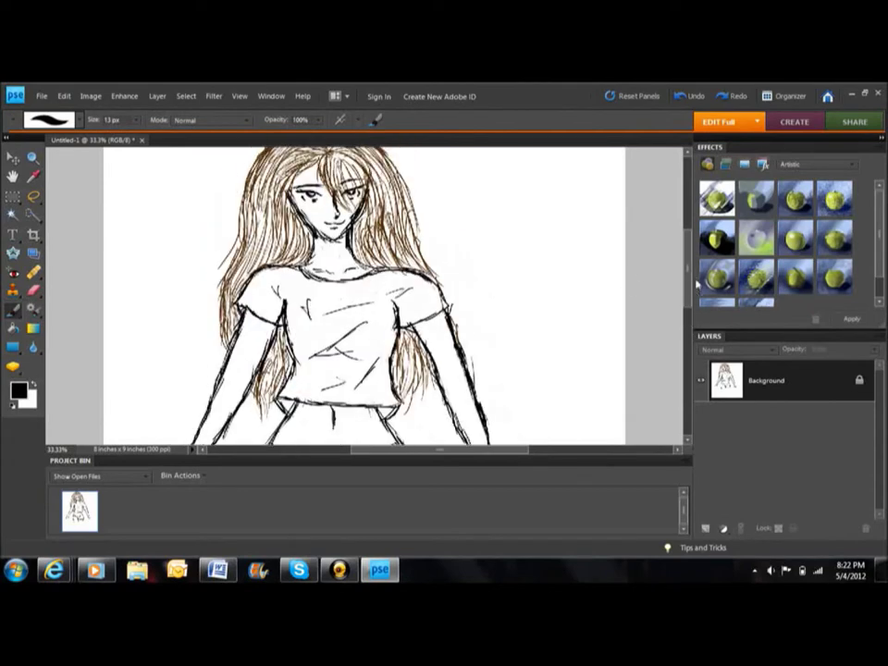
Fill the T-shirt pink with the Paint Bucket, undoing the spill onto the arms
{"action": "left_click", "coordinate": [17, 389]}
{"action": "left_click_drag", "start_coordinate": [470, 385], "coordinate": [470, 357]}
{"action": "left_click", "coordinate": [341, 226]}
{"action": "left_click", "coordinate": [576, 184]}
{"action": "key", "text": "k"}
{"action": "left_click", "coordinate": [333, 305]}
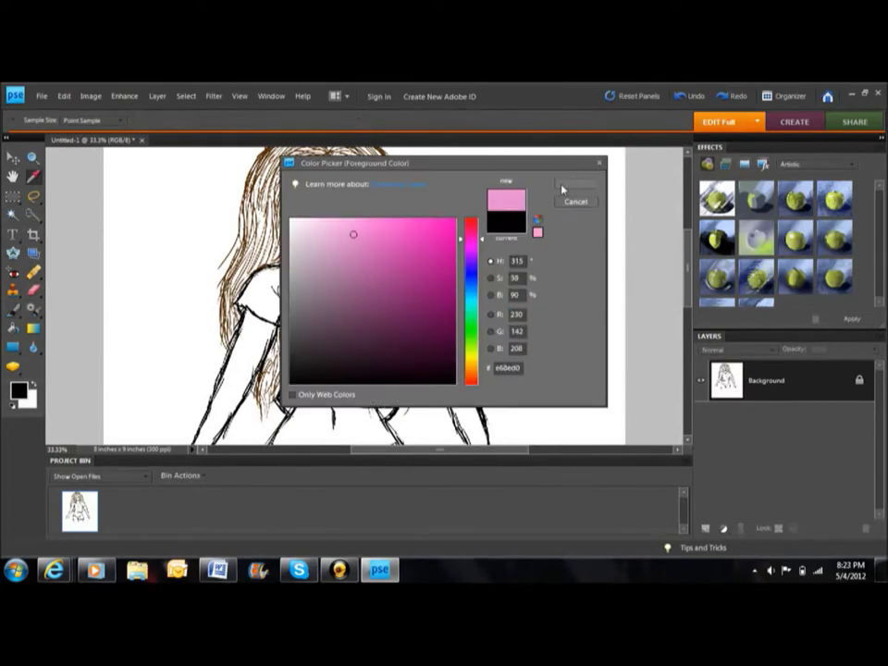
{"action": "left_click", "coordinate": [687, 97]}
{"action": "scroll", "coordinate": [371, 333], "scroll_direction": "down", "scroll_amount": 3}
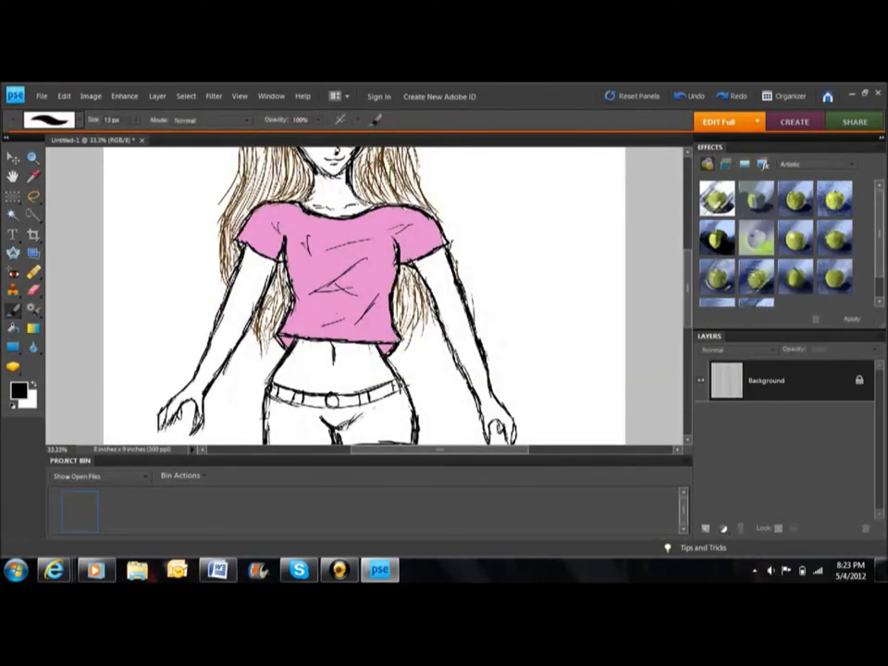
Bucket-fill the bare waist and both arms with a tan skin colour
{"action": "left_click", "coordinate": [19, 389]}
{"action": "left_click", "coordinate": [335, 225]}
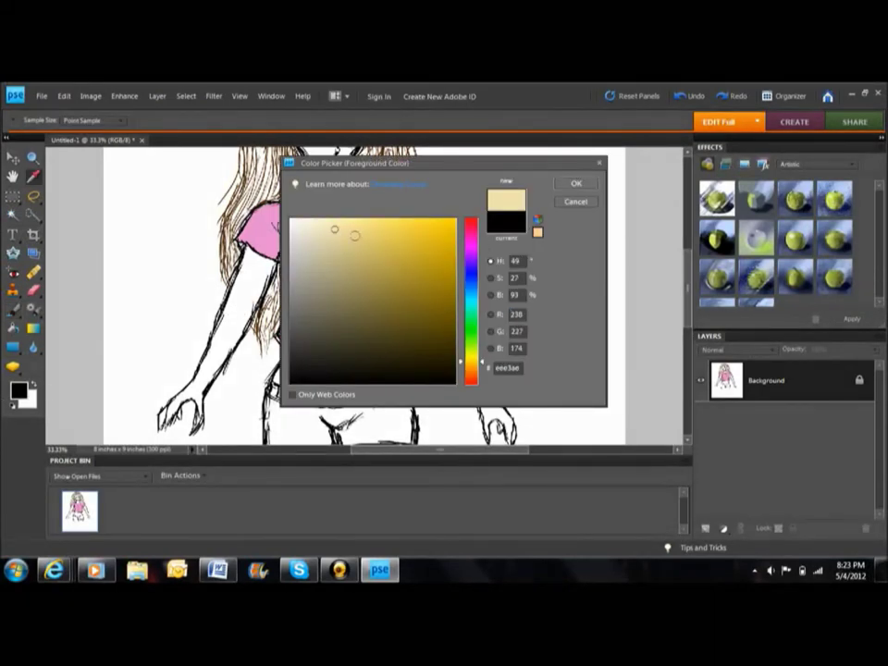
{"action": "left_click", "coordinate": [575, 182]}
{"action": "key", "text": "k"}
{"action": "left_click", "coordinate": [333, 366]}
{"action": "left_click", "coordinate": [454, 288]}
{"action": "left_click", "coordinate": [236, 315]}
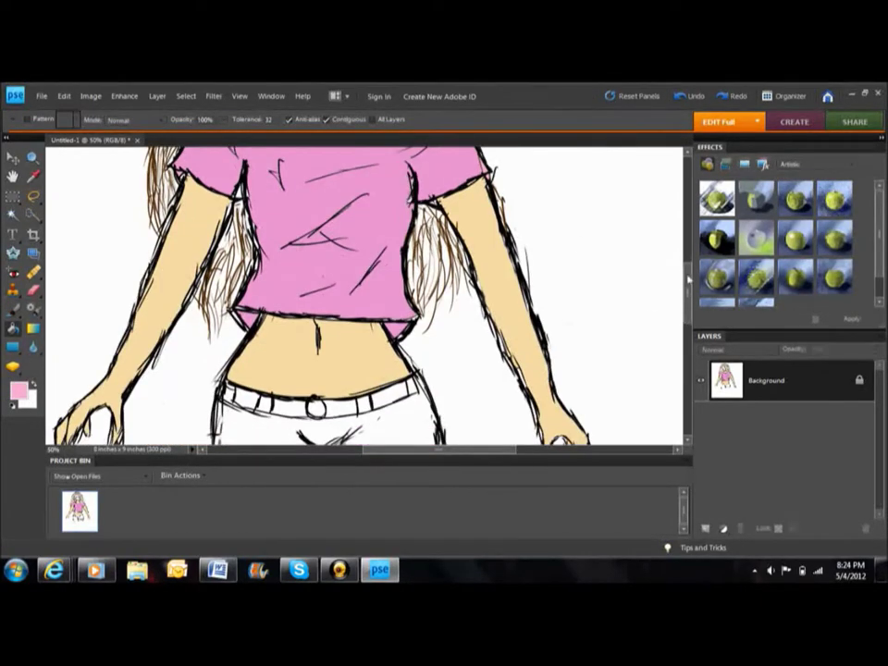
Fill the face with a peach skin colour
{"action": "left_click", "coordinate": [574, 184]}
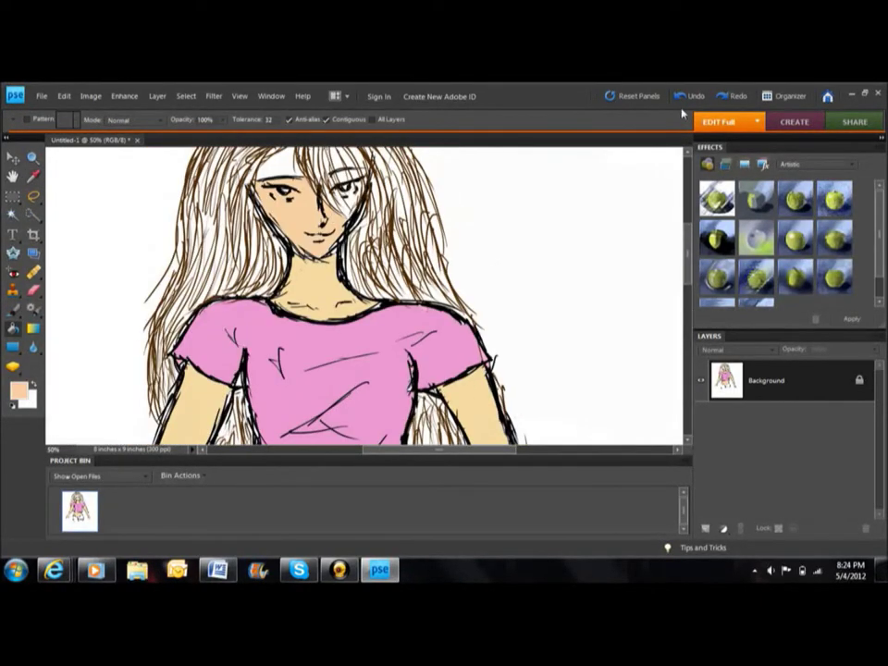
{"action": "left_click", "coordinate": [276, 205]}
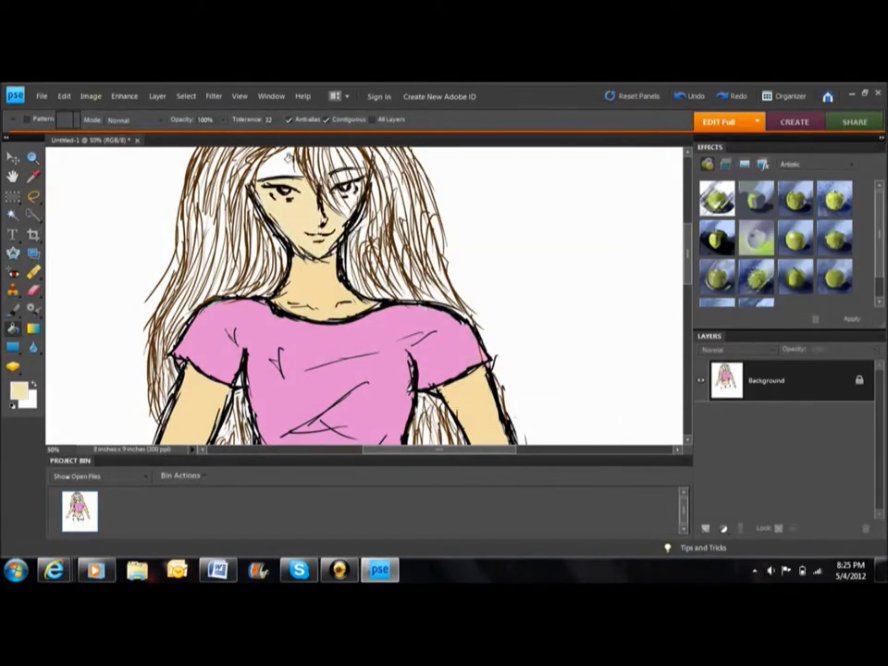
{"action": "scroll", "coordinate": [685, 252], "scroll_direction": "up", "scroll_amount": 3}
{"action": "key", "text": "b"}
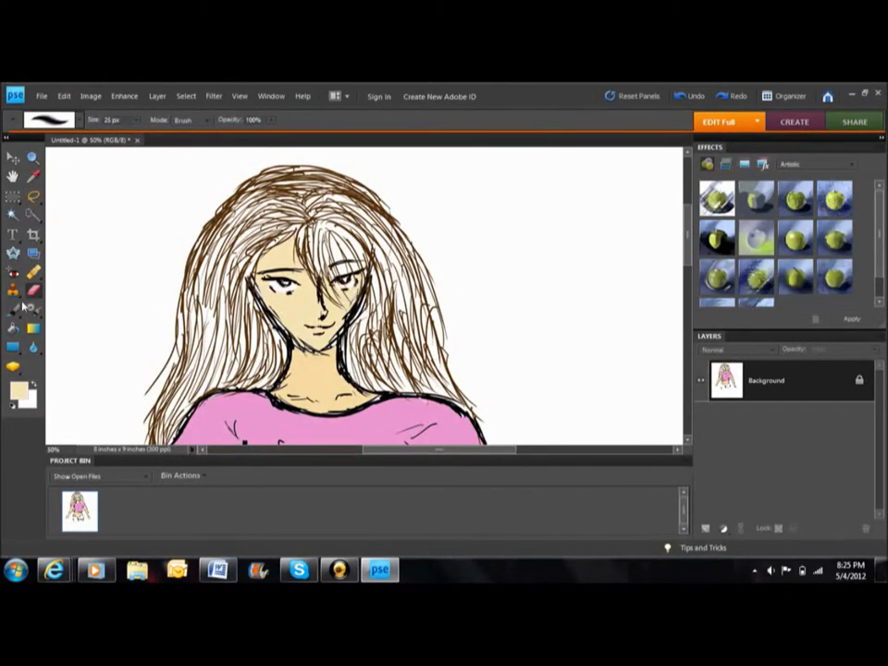
Paint dark brown strands into the hair with the 13 px brush
{"action": "left_click", "coordinate": [19, 390]}
{"action": "left_click", "coordinate": [574, 184]}
{"action": "key", "text": "b"}
{"action": "left_click_drag", "start_coordinate": [248, 222], "coordinate": [239, 174]}
{"action": "left_click_drag", "start_coordinate": [277, 213], "coordinate": [242, 168]}
{"action": "left_click_drag", "start_coordinate": [243, 215], "coordinate": [233, 174]}
Paint dark brown strands over the left side and top of the hair
{"action": "left_click_drag", "start_coordinate": [199, 249], "coordinate": [166, 165]}
{"action": "left_click_drag", "start_coordinate": [143, 310], "coordinate": [139, 222]}
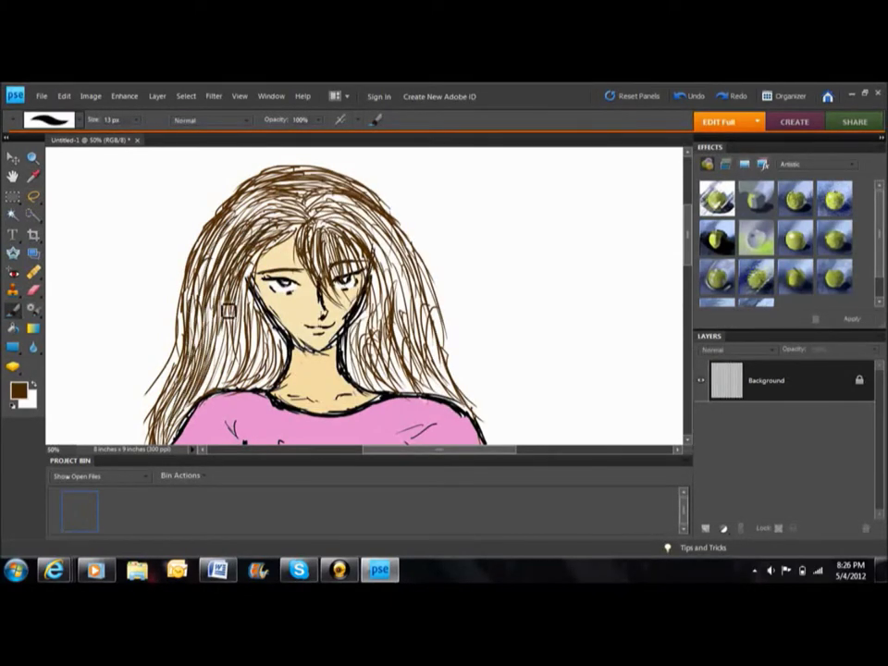
{"action": "left_click_drag", "start_coordinate": [208, 297], "coordinate": [185, 227]}
{"action": "left_click_drag", "start_coordinate": [134, 286], "coordinate": [120, 217]}
{"action": "left_click_drag", "start_coordinate": [226, 208], "coordinate": [185, 153]}
Add dark brown strands across the top-centre of the hair
{"action": "left_click_drag", "start_coordinate": [278, 185], "coordinate": [222, 148]}
{"action": "mouse_move", "coordinate": [324, 287]}
{"action": "left_mouse_down"}
{"action": "mouse_move", "coordinate": [277, 167]}
{"action": "mouse_move", "coordinate": [278, 231]}
{"action": "left_mouse_up"}
{"action": "left_click_drag", "start_coordinate": [296, 287], "coordinate": [287, 185]}
{"action": "scroll", "coordinate": [427, 347], "scroll_direction": "down", "scroll_amount": 3}
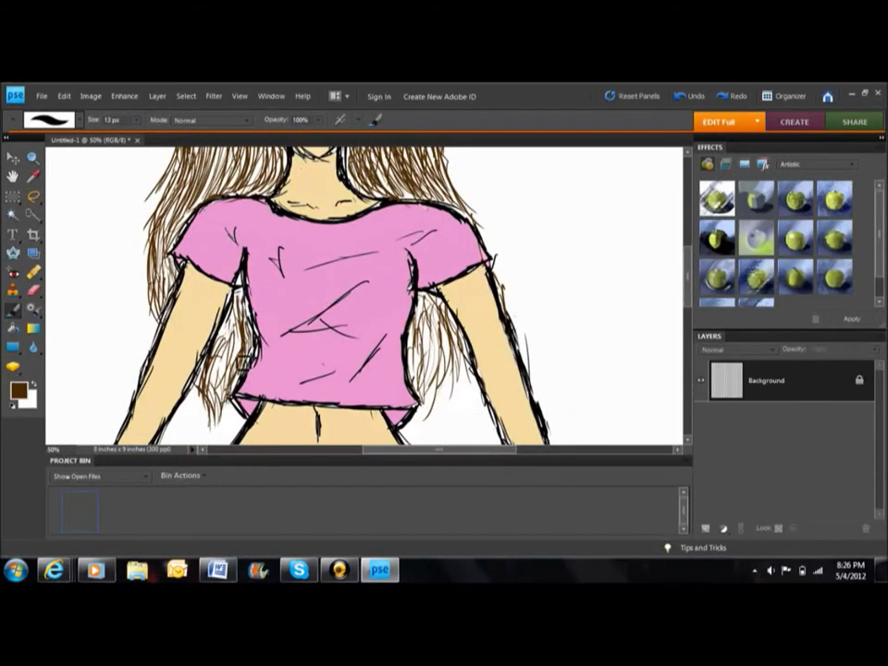
{"action": "scroll", "coordinate": [436, 343], "scroll_direction": "down", "scroll_amount": 4}
{"action": "scroll", "coordinate": [371, 296], "scroll_direction": "up", "scroll_amount": 3}
Paint both thighs in a light skin tone with a 26 px brush
{"action": "left_click", "coordinate": [16, 389]}
{"action": "left_click", "coordinate": [347, 234]}
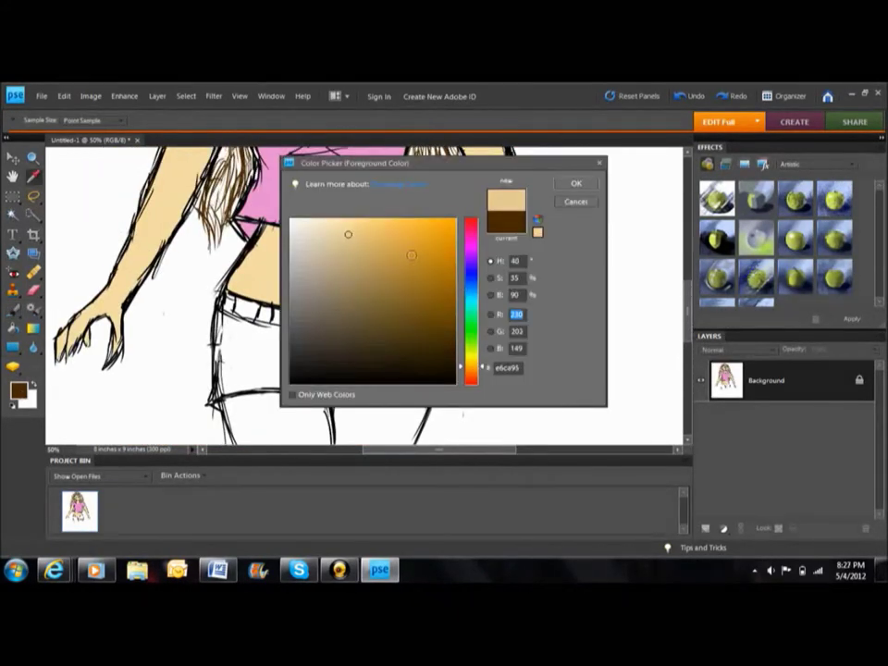
{"action": "left_click", "coordinate": [575, 183]}
{"action": "scroll", "coordinate": [322, 405], "scroll_direction": "down", "scroll_amount": 3}
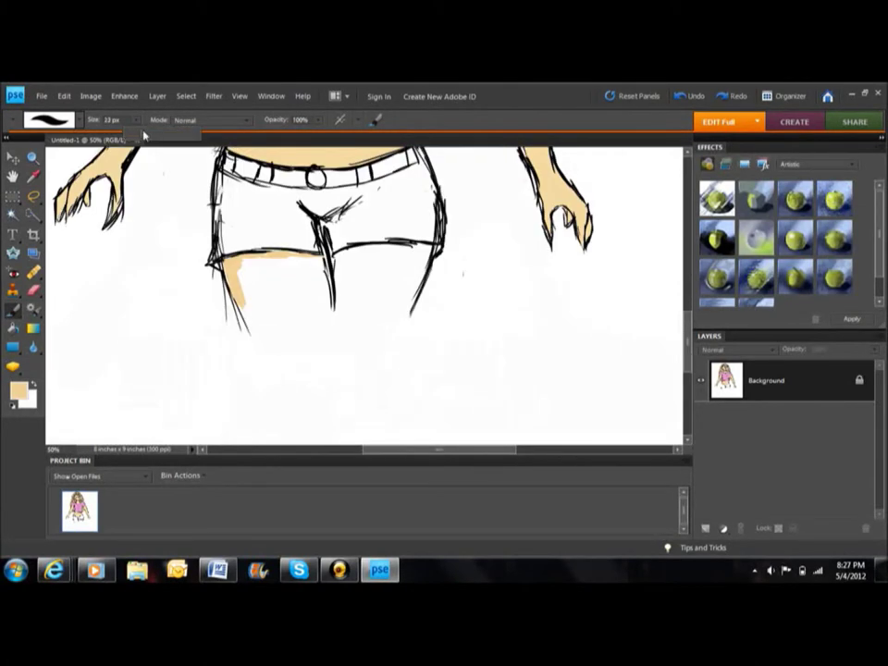
{"action": "key", "text": "bracketright"}
{"action": "key", "text": "bracketright"}
{"action": "key", "text": "bracketright"}
{"action": "left_click_drag", "start_coordinate": [306, 310], "coordinate": [321, 269]}
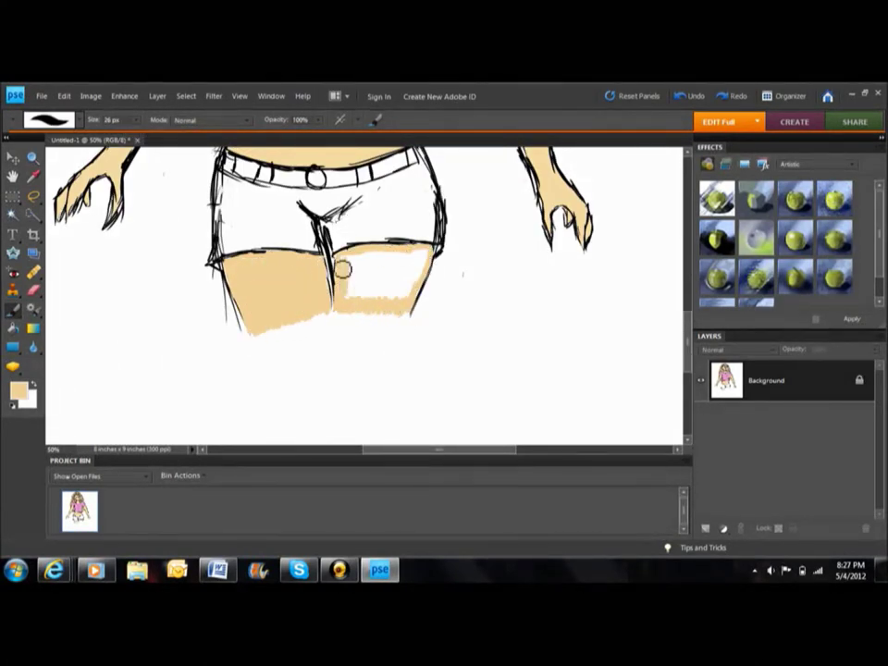
{"action": "left_click_drag", "start_coordinate": [366, 264], "coordinate": [409, 302]}
Draw a pocket curve at the left hip with a 14 px brush
{"action": "key", "text": "bracketleft"}
{"action": "key", "text": "bracketleft"}
{"action": "key", "text": "bracketleft"}
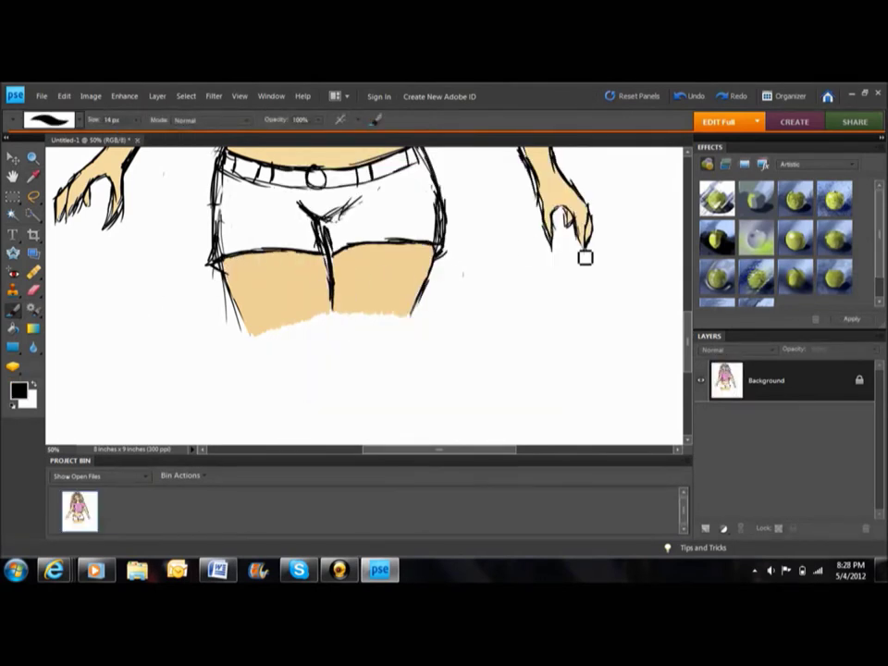
{"action": "scroll", "coordinate": [526, 246], "scroll_direction": "up", "scroll_amount": 2}
{"action": "left_click_drag", "start_coordinate": [220, 233], "coordinate": [243, 256]}
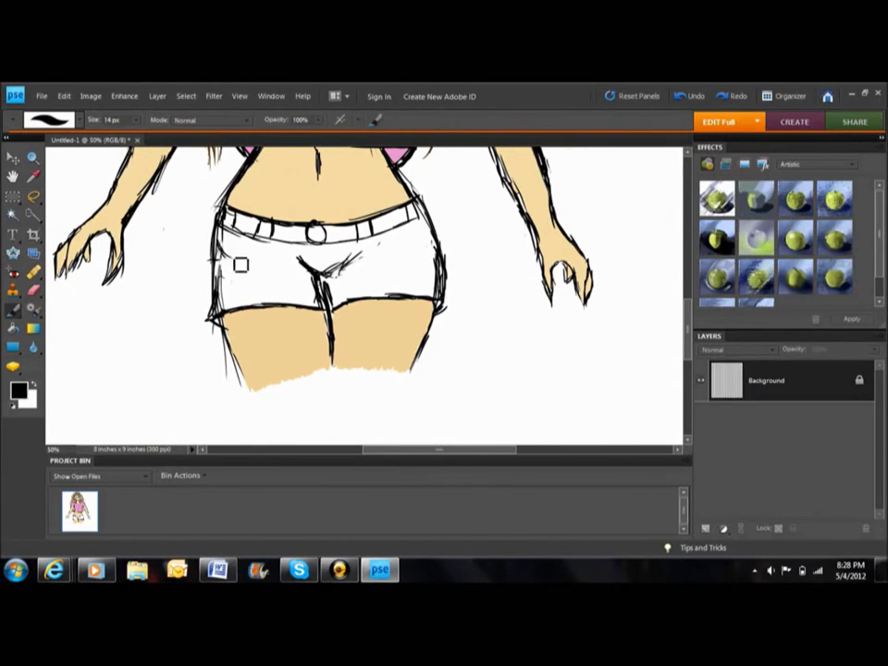
Draw a pocket curve at the right hip, then make dark navy the painting colour
{"action": "left_click_drag", "start_coordinate": [396, 233], "coordinate": [434, 249]}
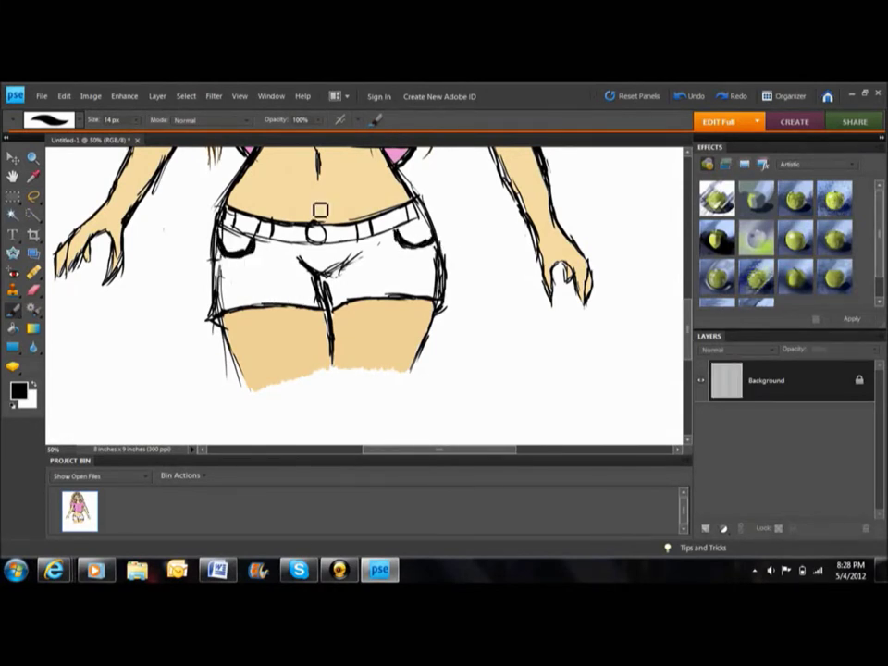
{"action": "left_click", "coordinate": [18, 390]}
{"action": "left_click", "coordinate": [470, 268]}
{"action": "left_click", "coordinate": [440, 352]}
{"action": "left_click", "coordinate": [575, 182]}
Cross-hatch both halves of the shorts in navy, darkening around the pockets
{"action": "mouse_move", "coordinate": [267, 259]}
{"action": "left_mouse_down"}
{"action": "mouse_move", "coordinate": [232, 313]}
{"action": "mouse_move", "coordinate": [278, 259]}
{"action": "left_mouse_up"}
{"action": "mouse_move", "coordinate": [222, 305]}
{"action": "left_mouse_down"}
{"action": "mouse_move", "coordinate": [296, 264]}
{"action": "mouse_move", "coordinate": [310, 268]}
{"action": "mouse_move", "coordinate": [269, 253]}
{"action": "mouse_move", "coordinate": [222, 301]}
{"action": "mouse_move", "coordinate": [305, 259]}
{"action": "mouse_move", "coordinate": [347, 249]}
{"action": "left_mouse_up"}
{"action": "mouse_move", "coordinate": [278, 259]}
{"action": "left_mouse_down"}
{"action": "mouse_move", "coordinate": [231, 296]}
{"action": "mouse_move", "coordinate": [259, 236]}
{"action": "left_mouse_up"}
{"action": "left_click_drag", "start_coordinate": [296, 287], "coordinate": [361, 250]}
{"action": "mouse_move", "coordinate": [324, 292]}
{"action": "left_mouse_down"}
{"action": "mouse_move", "coordinate": [379, 248]}
{"action": "mouse_move", "coordinate": [425, 277]}
{"action": "left_mouse_up"}
{"action": "mouse_move", "coordinate": [370, 287]}
{"action": "left_mouse_down"}
{"action": "mouse_move", "coordinate": [430, 245]}
{"action": "mouse_move", "coordinate": [435, 259]}
{"action": "mouse_move", "coordinate": [407, 294]}
{"action": "mouse_move", "coordinate": [421, 230]}
{"action": "left_mouse_up"}
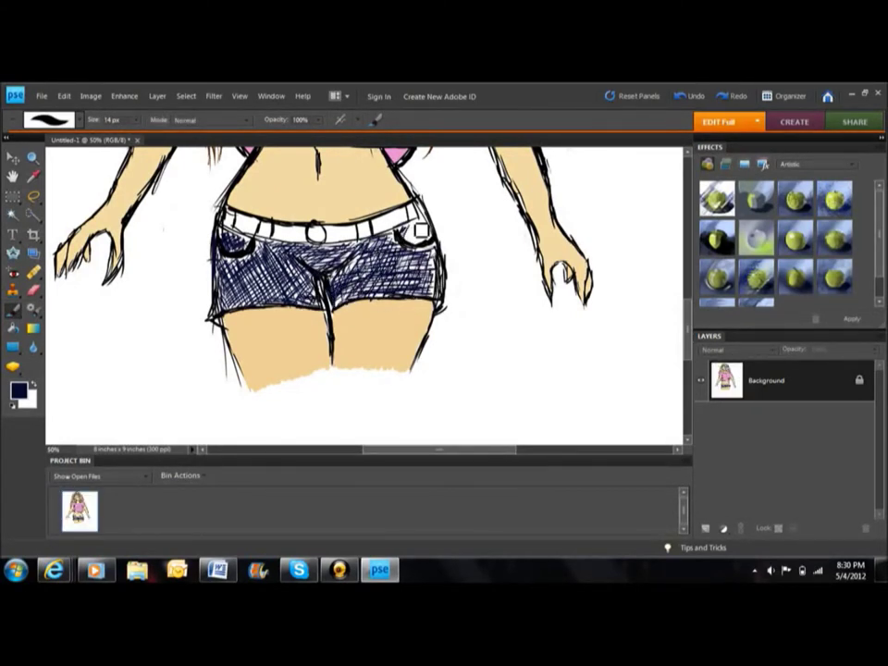
{"action": "left_click_drag", "start_coordinate": [455, 231], "coordinate": [415, 237]}
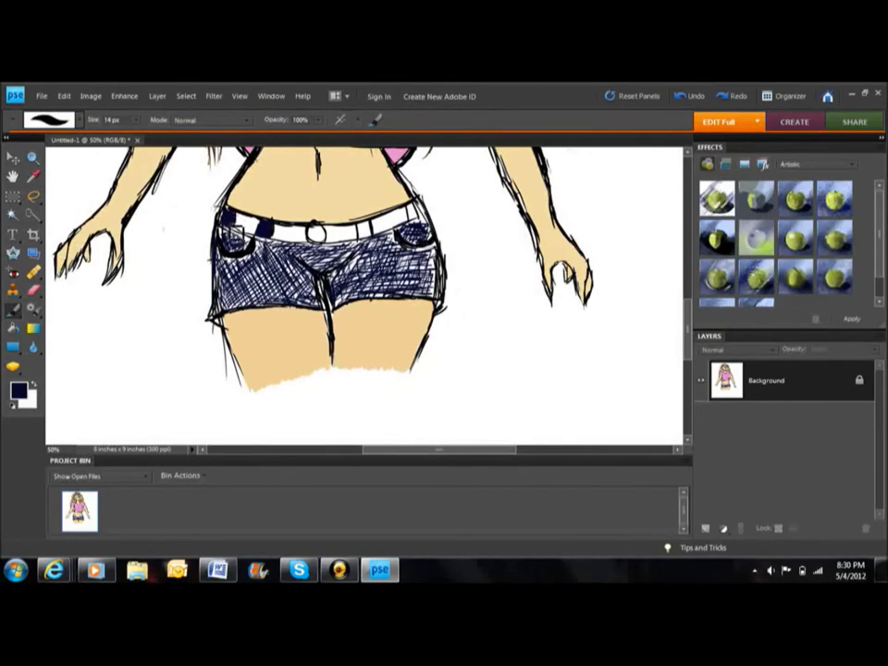
Fill the belt navy with the Paint Bucket, then return to the navy brush
{"action": "left_click", "coordinate": [18, 390]}
{"action": "key", "text": "k"}
{"action": "left_click", "coordinate": [575, 184]}
{"action": "left_click", "coordinate": [287, 231]}
{"action": "left_click", "coordinate": [17, 389]}
{"action": "left_click", "coordinate": [575, 184]}
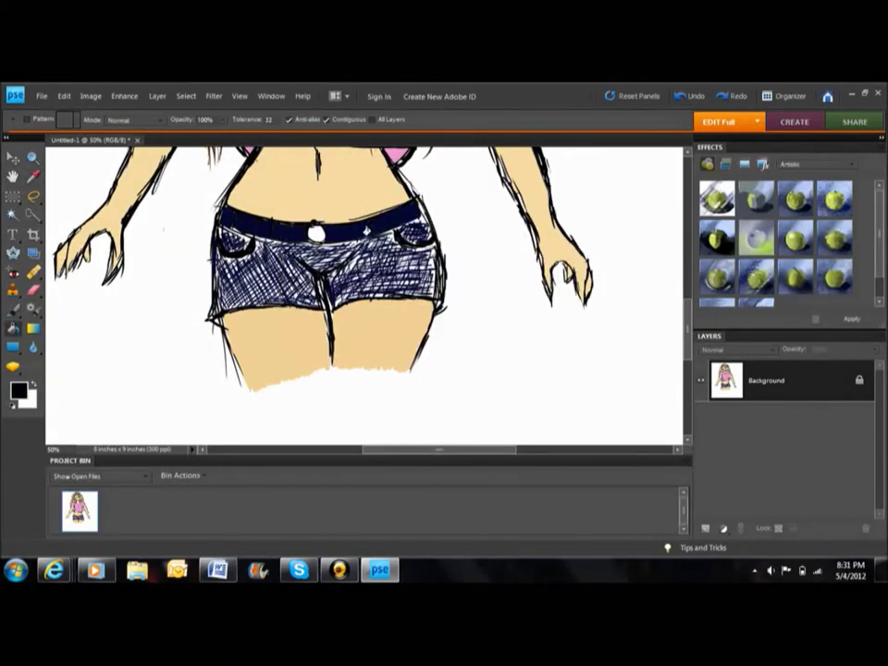
{"action": "left_click", "coordinate": [18, 389]}
{"action": "left_click", "coordinate": [575, 181]}
{"action": "left_click", "coordinate": [13, 308]}
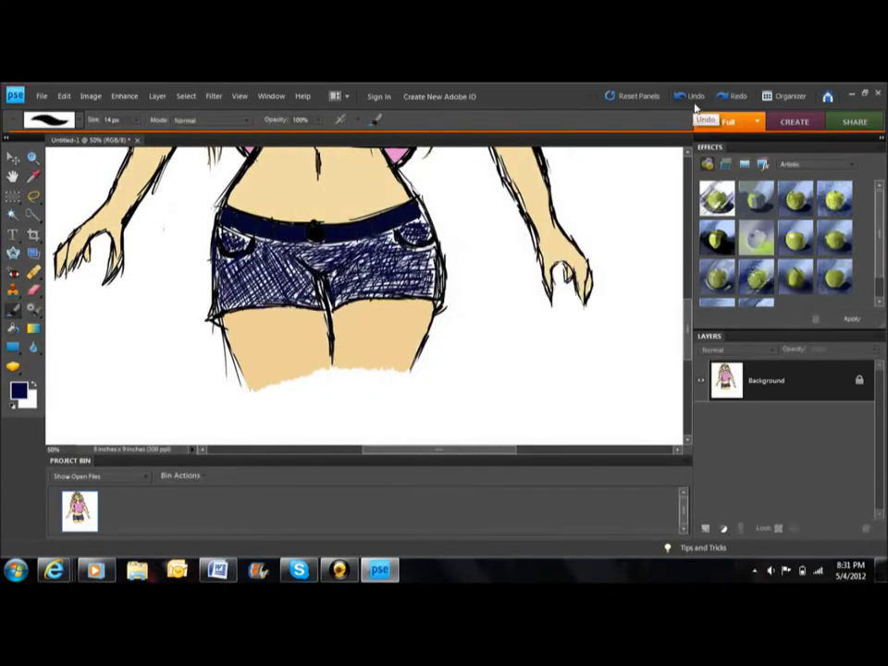
Set dark green as the painting colour for the eyes and zoom out to the whole drawing
{"action": "scroll", "coordinate": [589, 289], "scroll_direction": "up", "scroll_amount": 1}
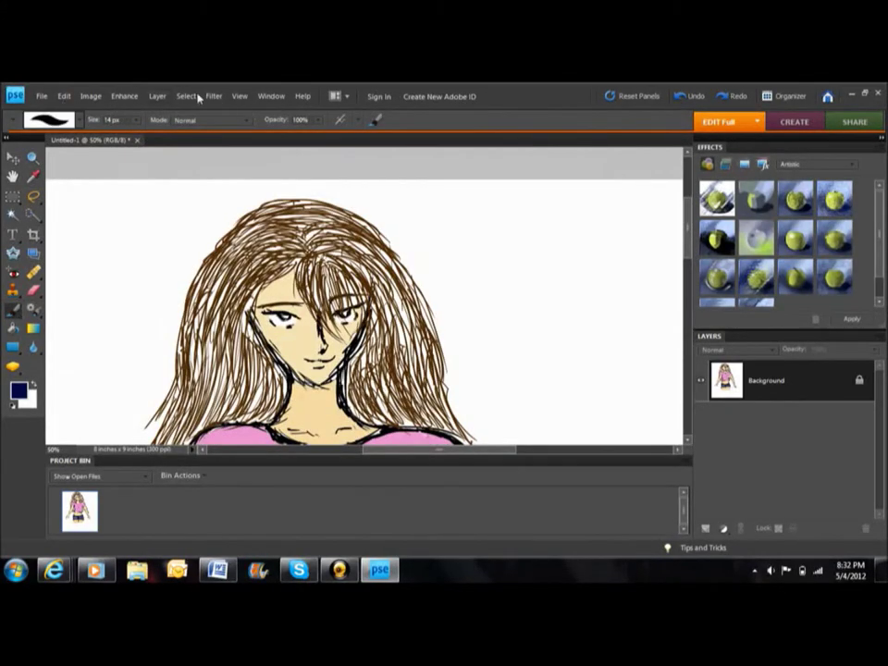
{"action": "left_click", "coordinate": [574, 183]}
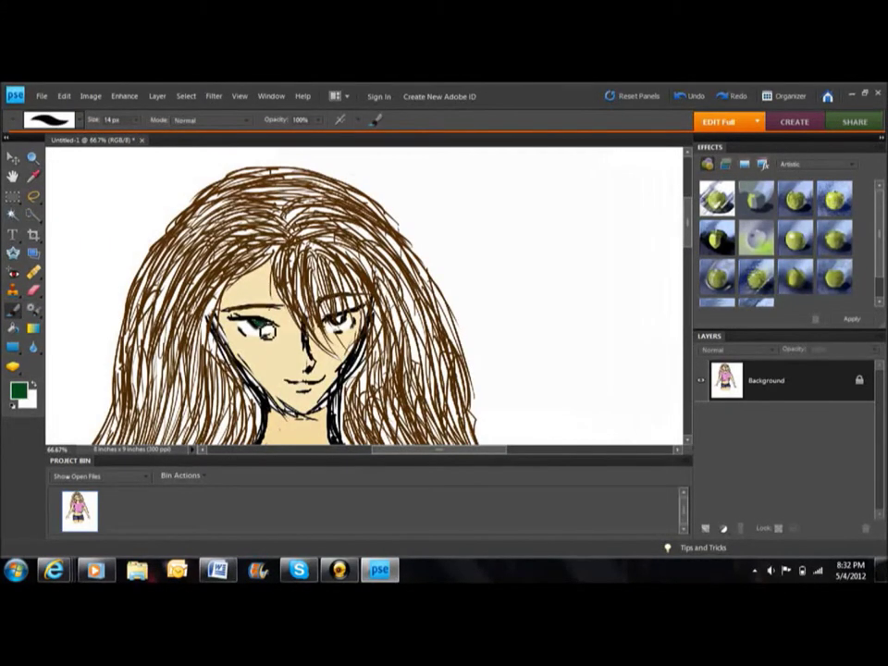
{"action": "scroll", "coordinate": [689, 239], "scroll_direction": "down", "scroll_amount": 5}
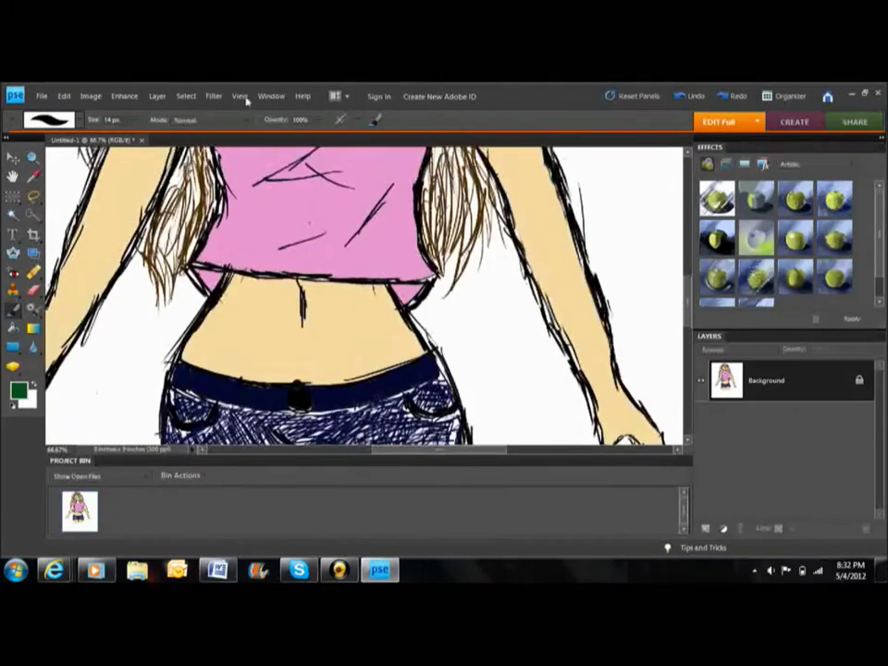
{"action": "left_click", "coordinate": [239, 95]}
{"action": "left_click", "coordinate": [168, 141]}
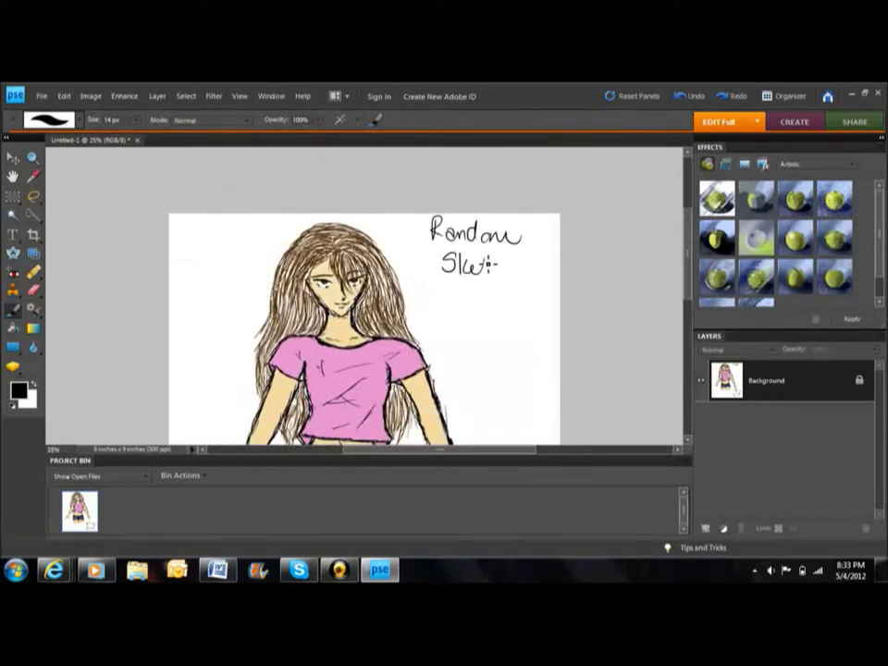
Save the drawing with Save As, entering the name 'Random S'
{"action": "left_click", "coordinate": [40, 96]}
{"action": "left_click", "coordinate": [56, 231]}
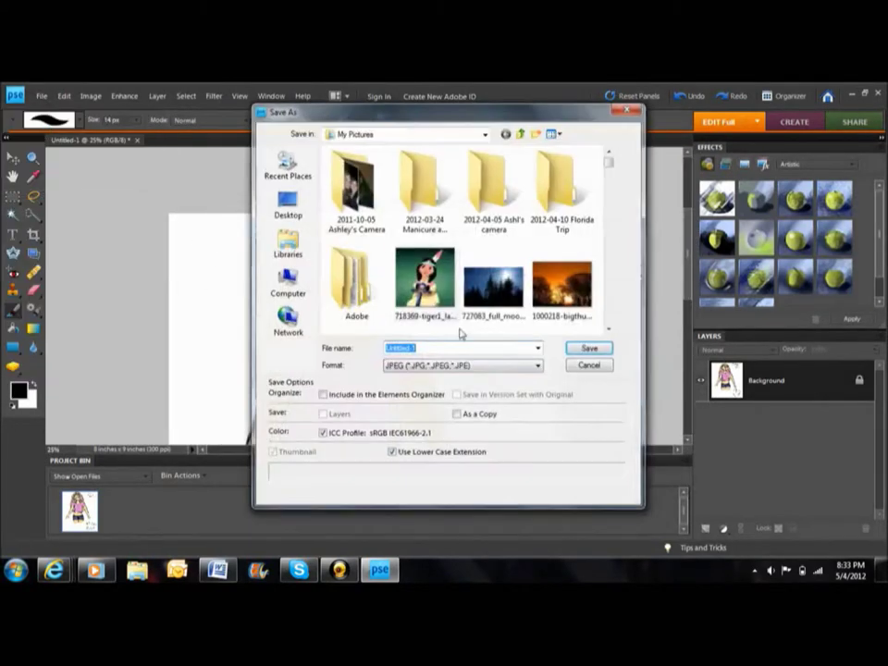
{"action": "type", "text": "Random S"}
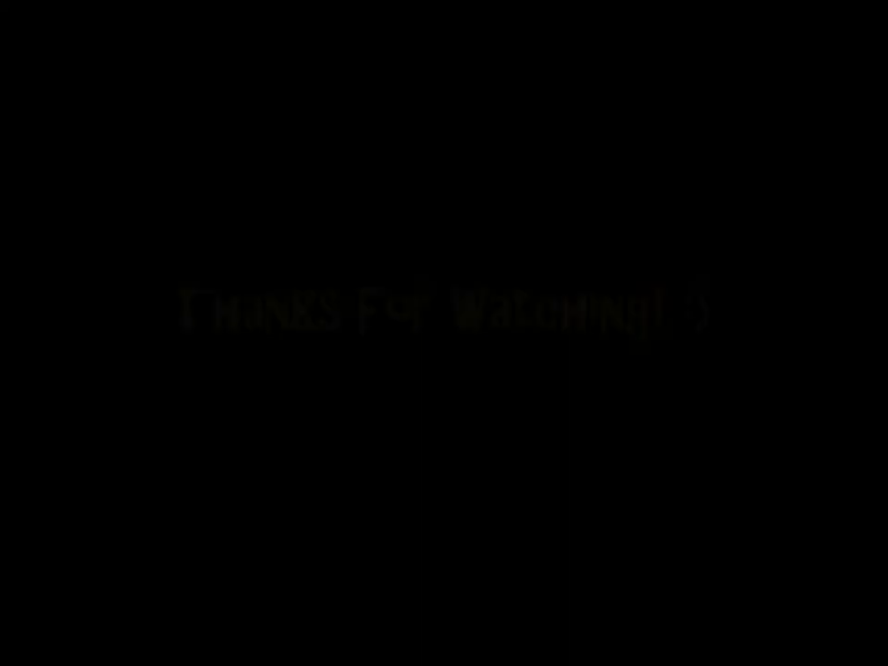